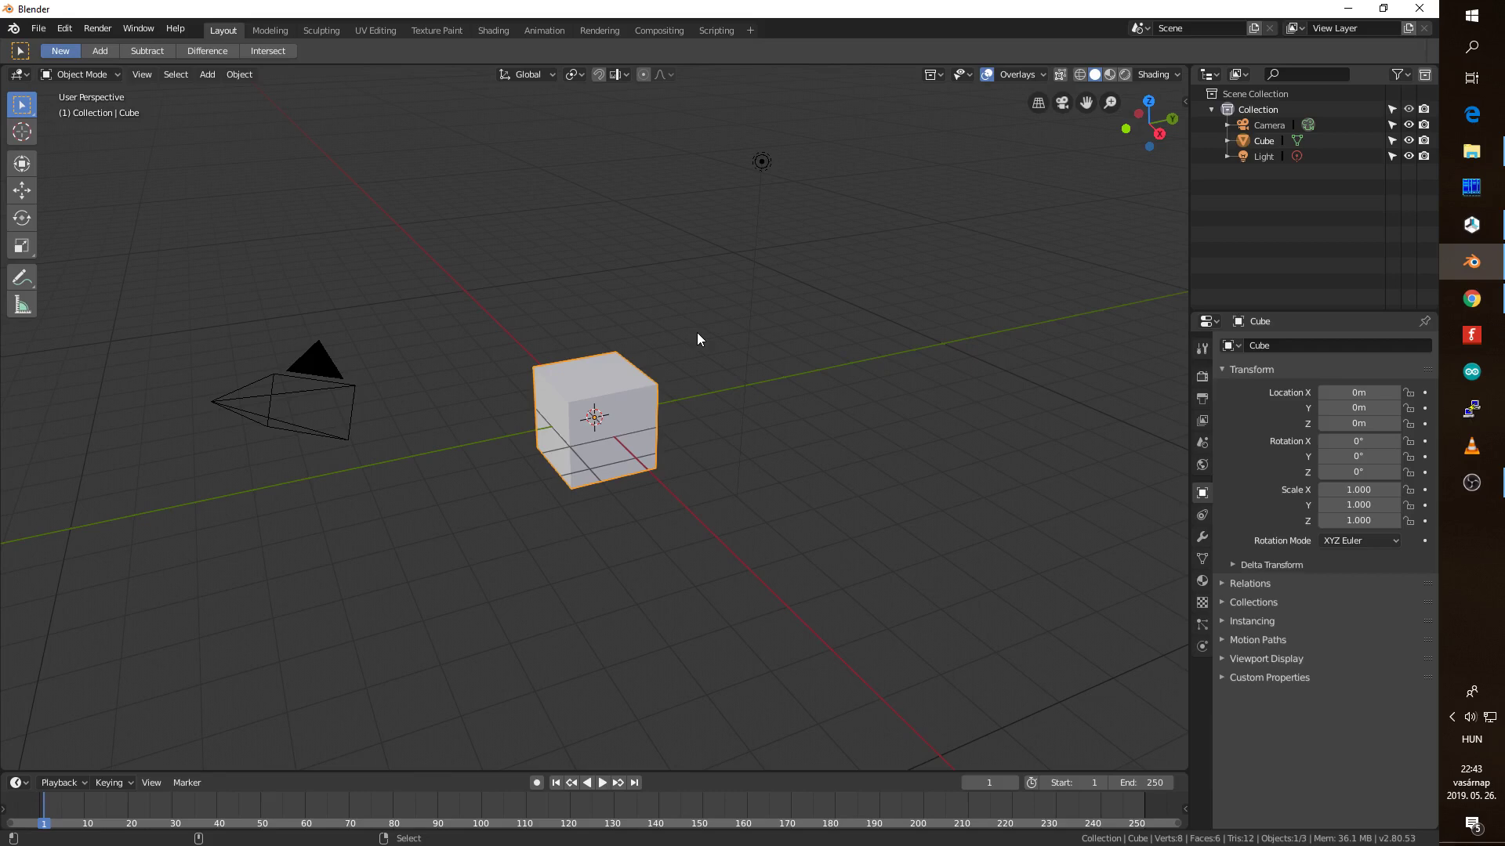
Delete the default cube, camera and light, then split the viewport into two side-by-side areas.
middle_click_drag(697, 333, 713, 363)
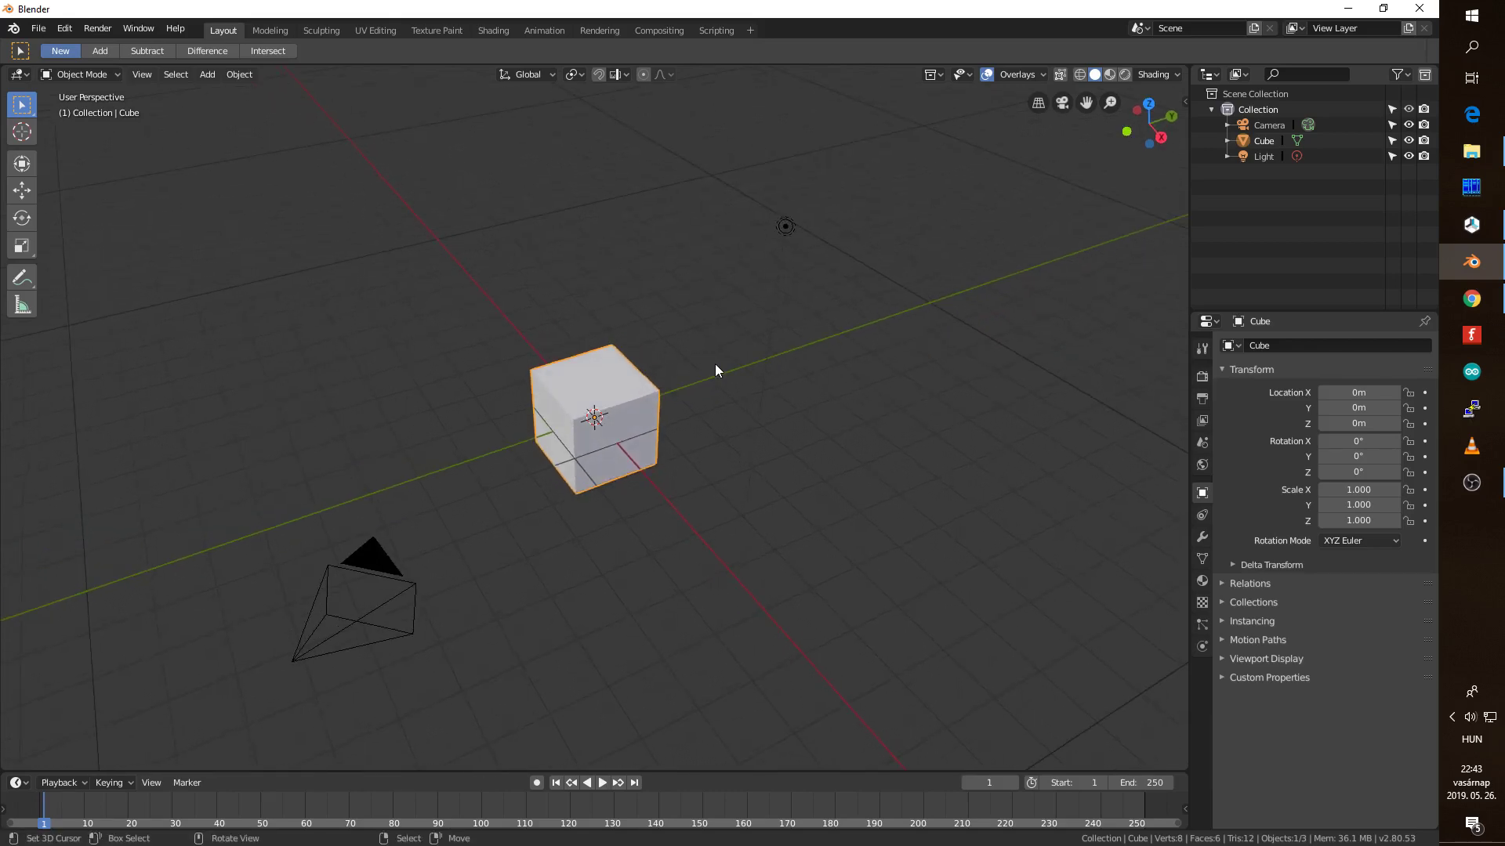
key("a")
key("x")
left_click(715, 364)
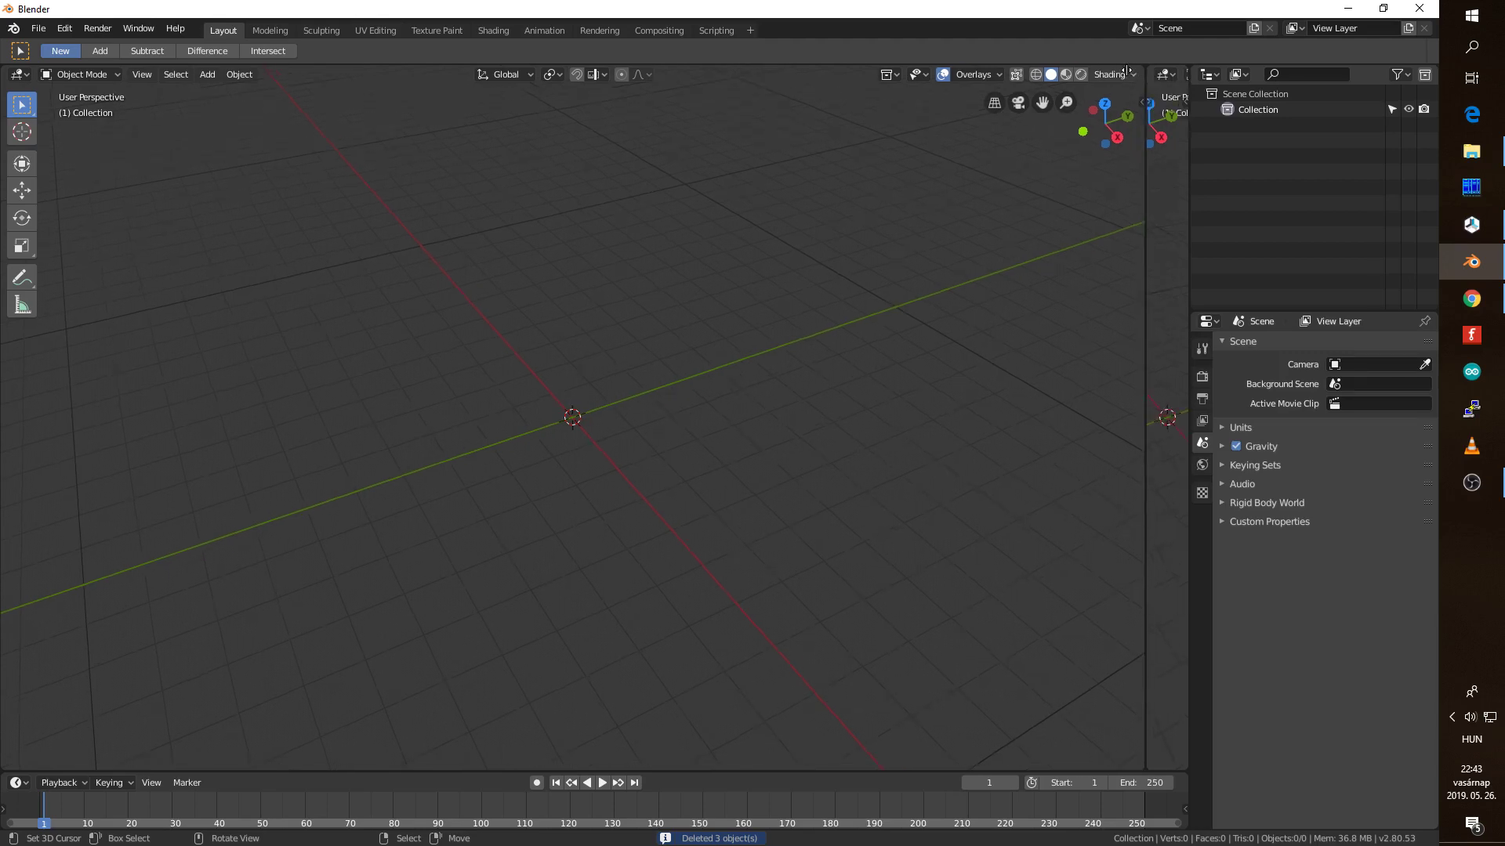
left_click_drag(1182, 71, 800, 71)
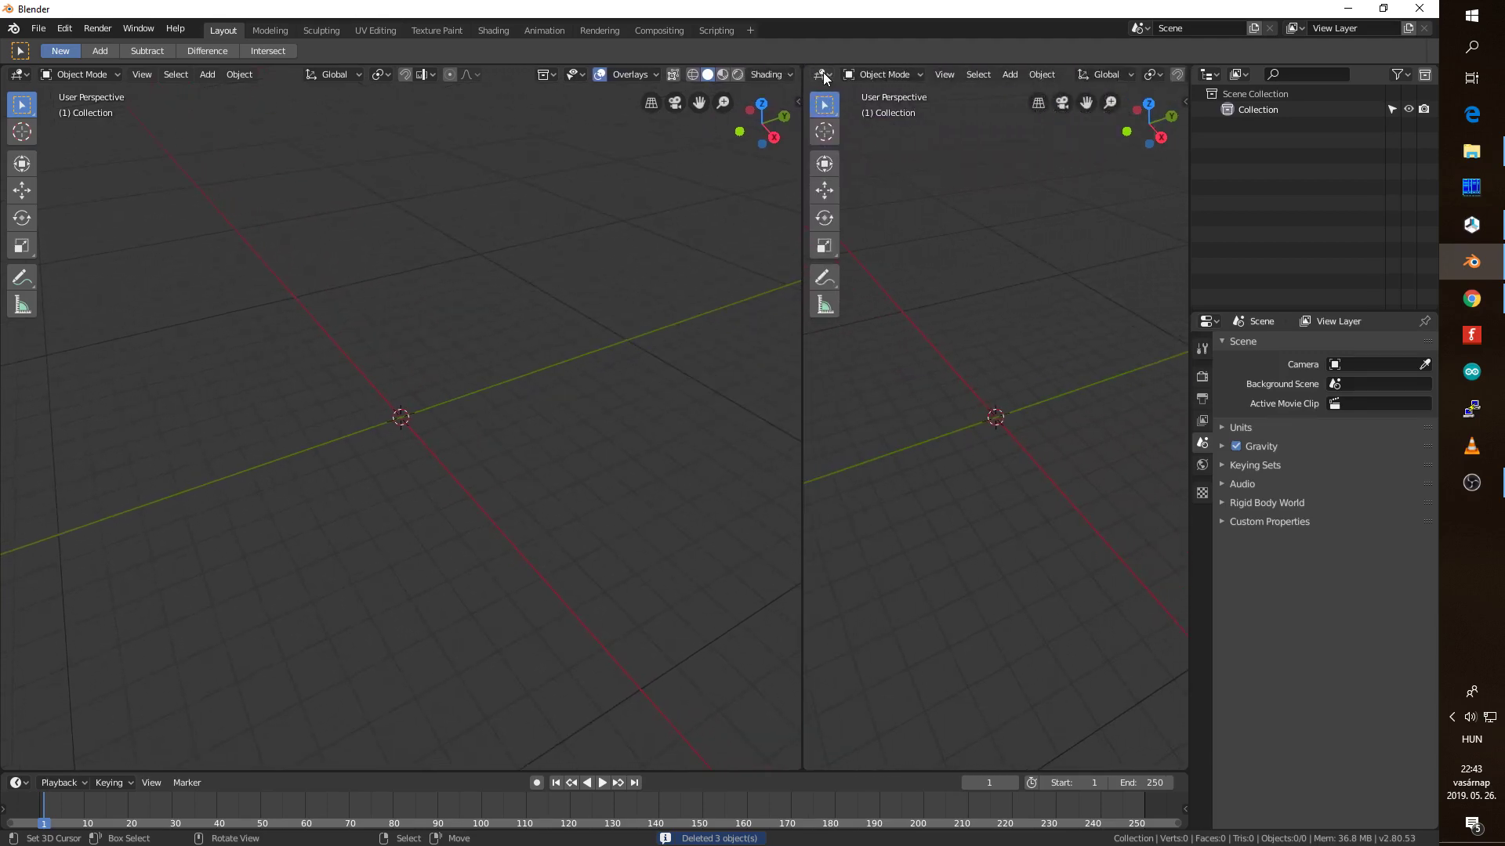
left_click(822, 74)
Make the right area a Text Editor holding the pasted gear-generating Python script, and review it from the top.
left_click(1130, 133)
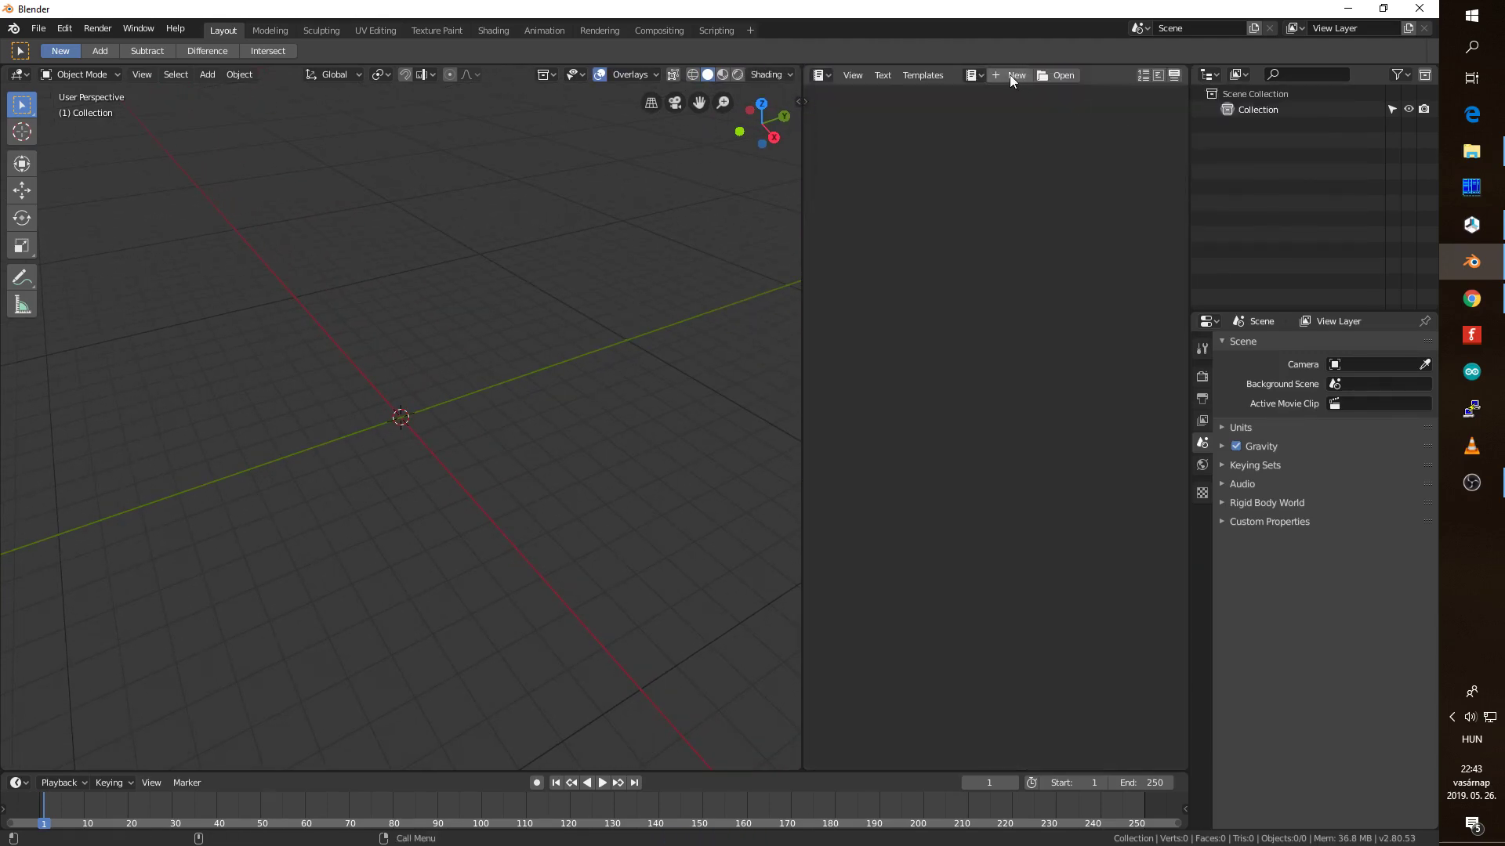
key("ctrl+v")
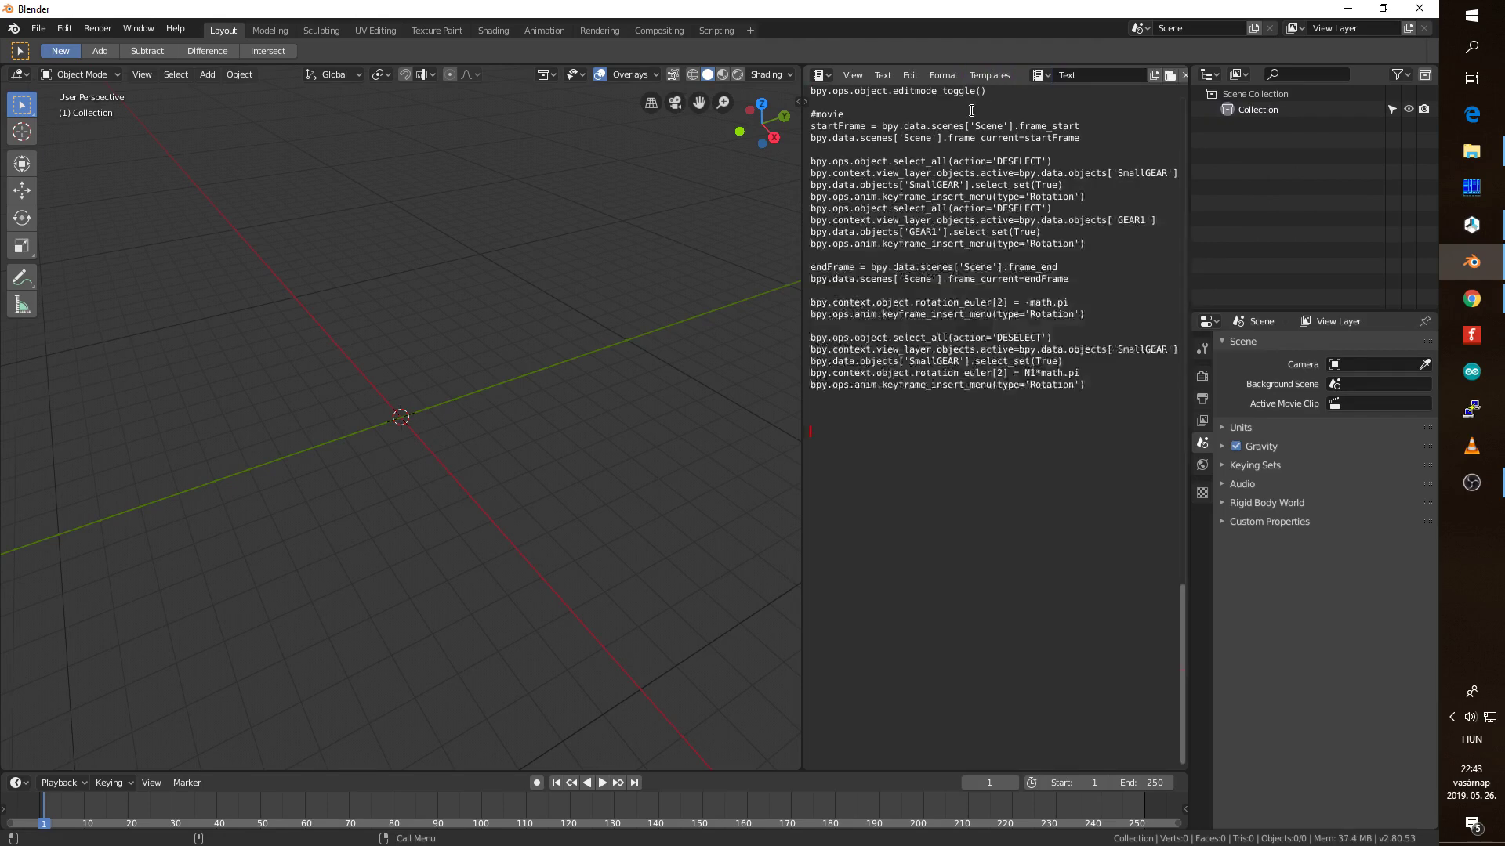
key("ctrl+Home")
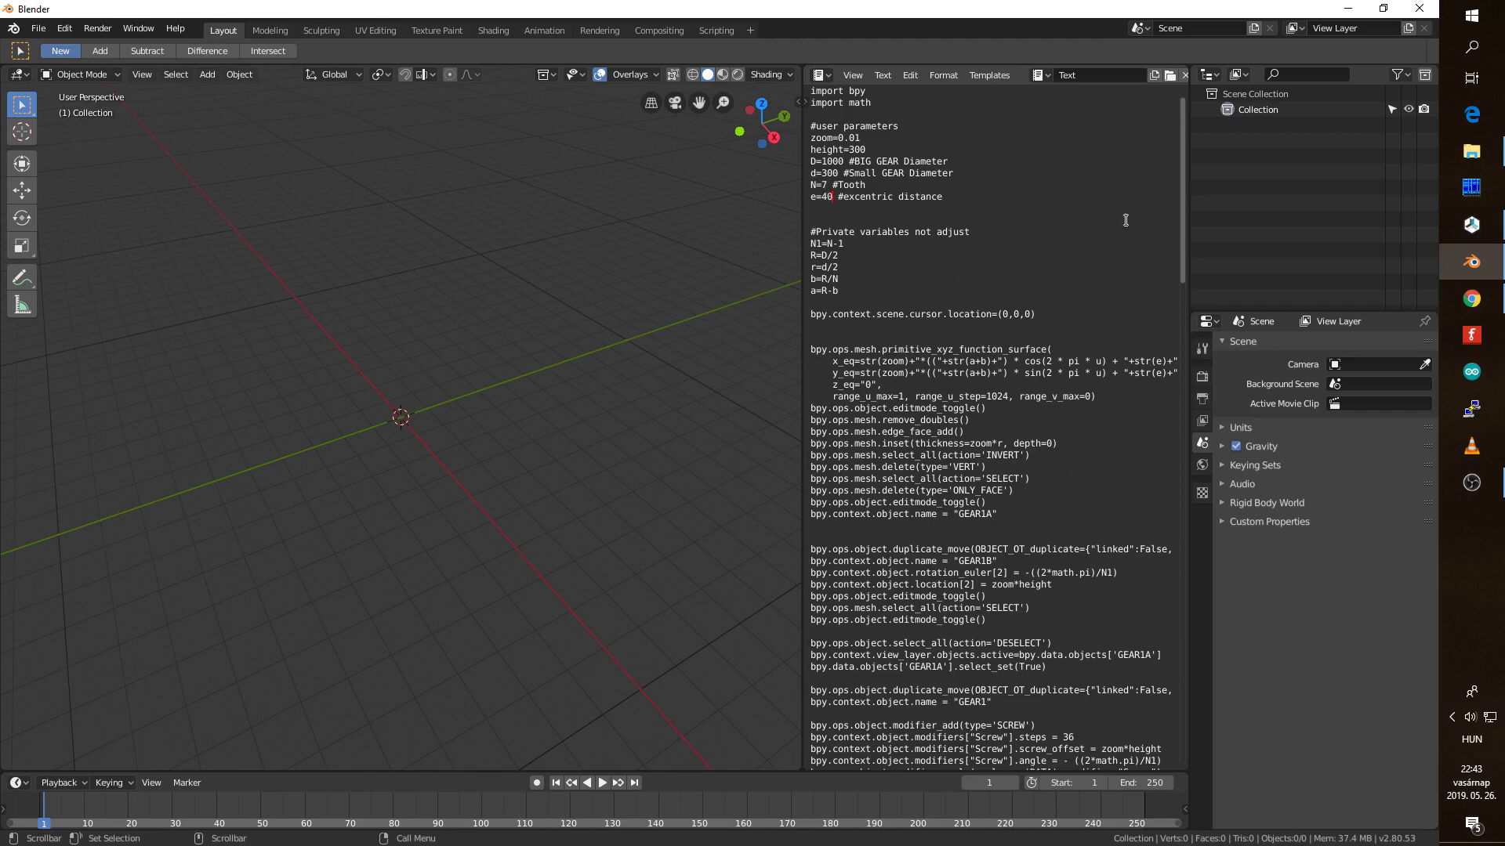
scroll(1165, 82, "down", 3)
scroll(1164, 82, "down", 3)
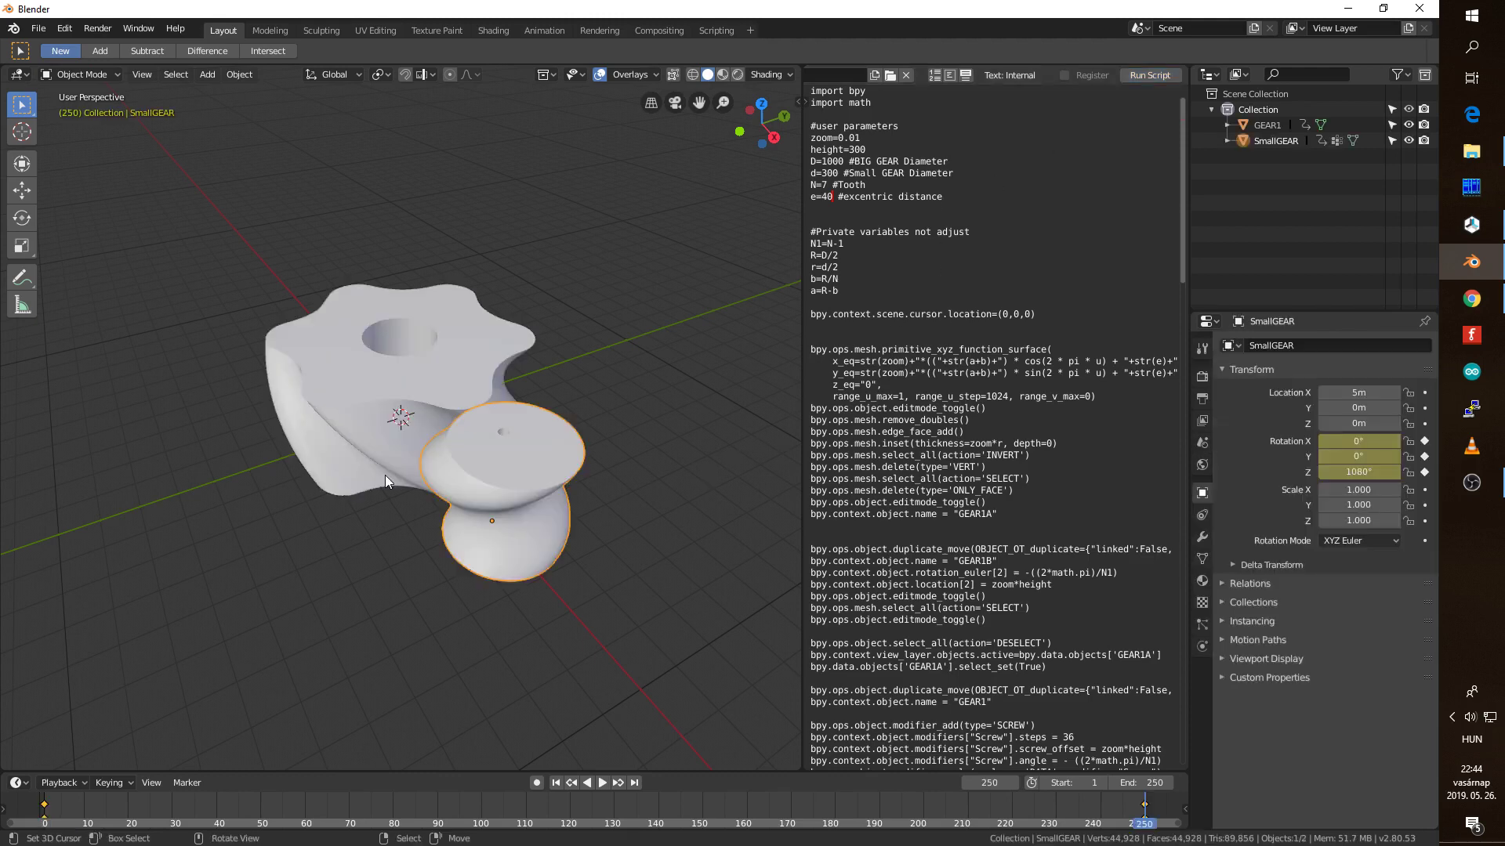
Assign the existing 'Material' to SmallGEAR with Metallic 1.0, and switch to Material Preview shading.
mouse_move(384, 475)
middle_mouse_down()
mouse_move(420, 482)
mouse_move(453, 463)
middle_mouse_up()
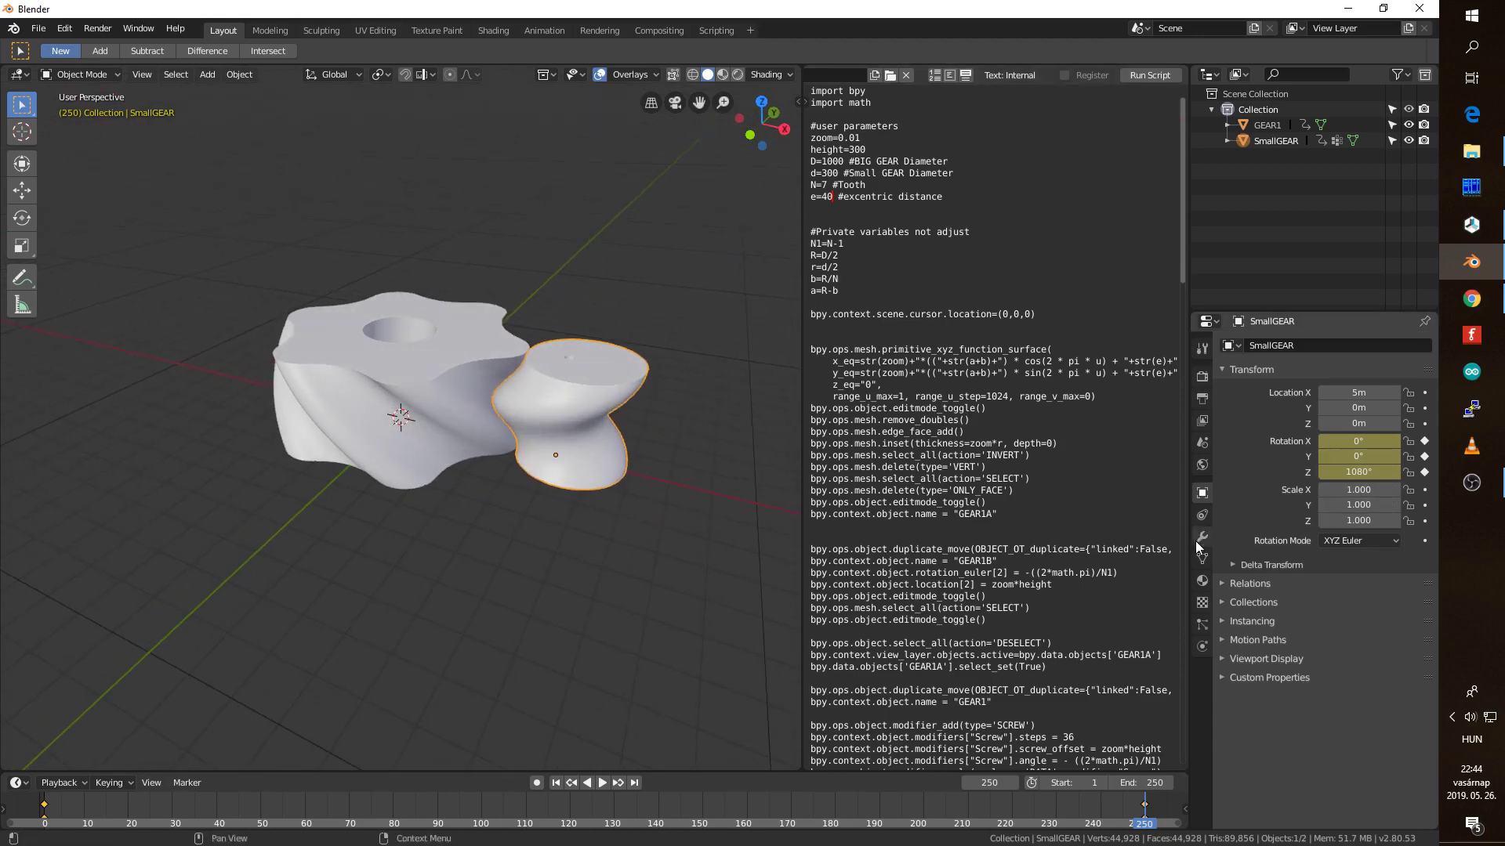
left_click(1200, 583)
left_click(1232, 413)
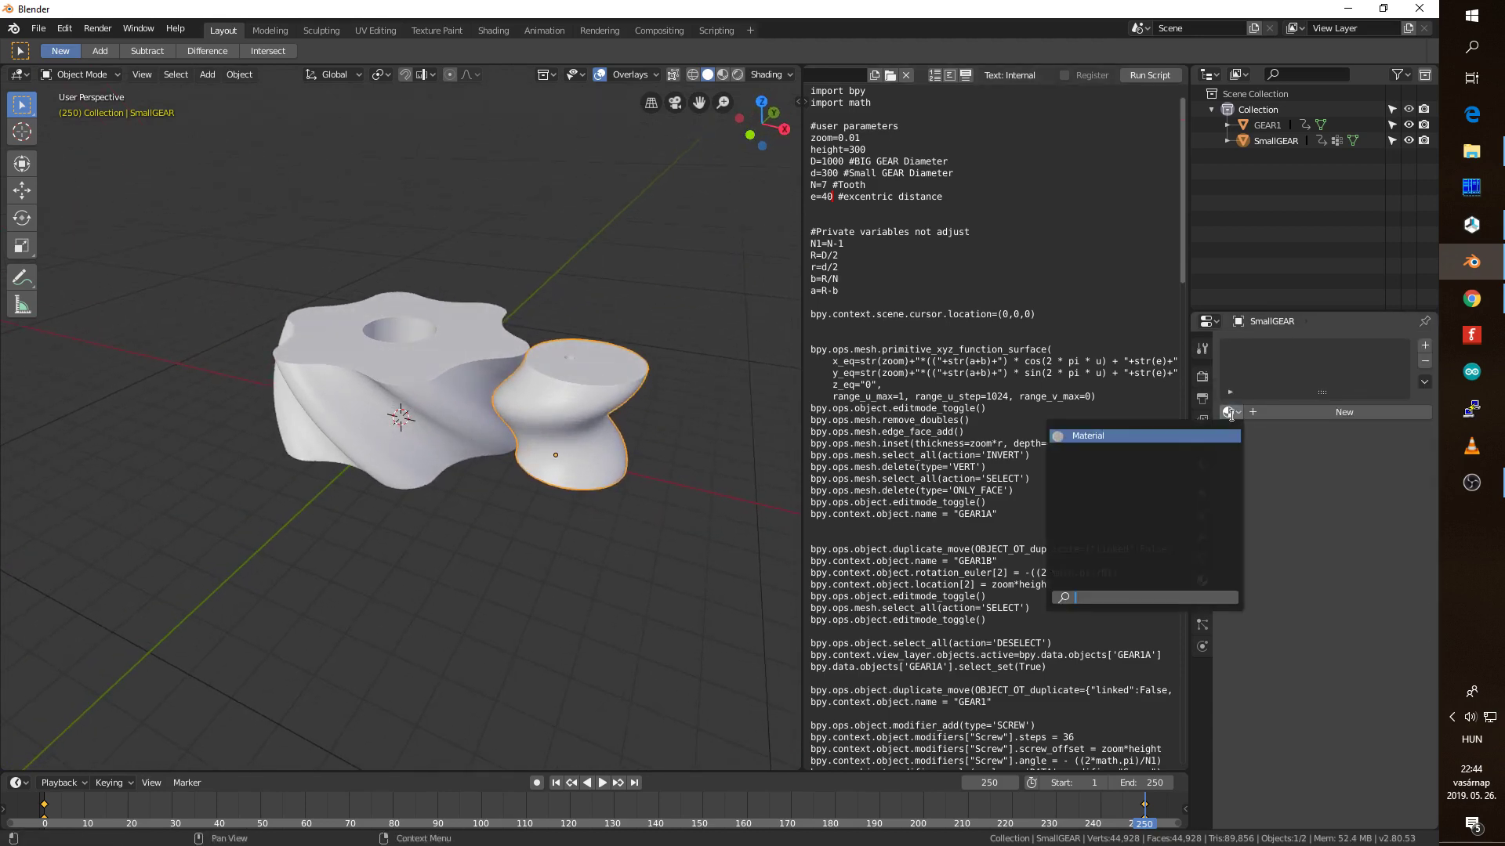
left_click(1170, 436)
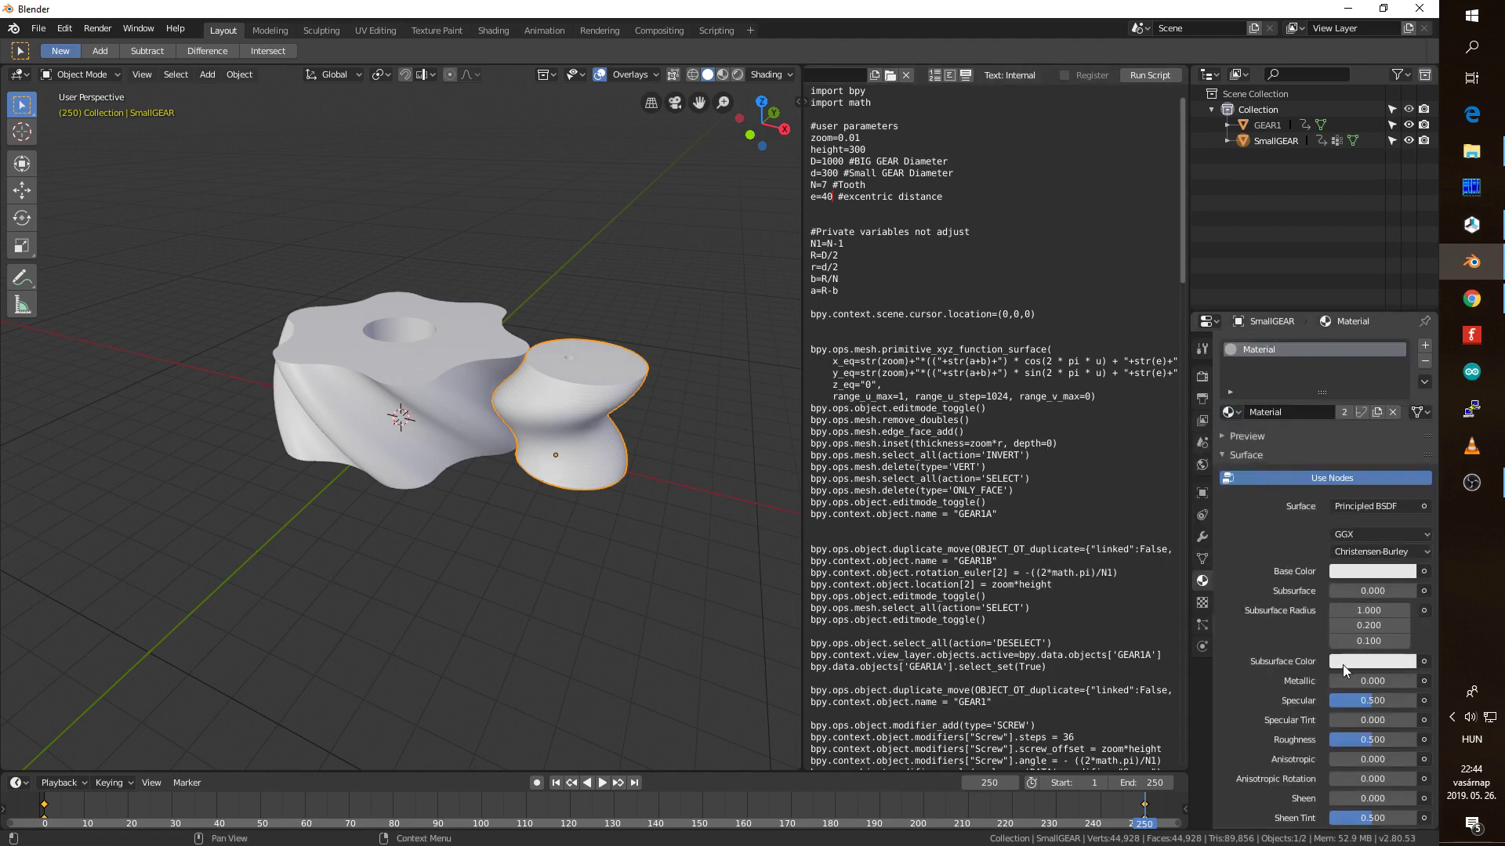
left_click_drag(1351, 679, 1414, 679)
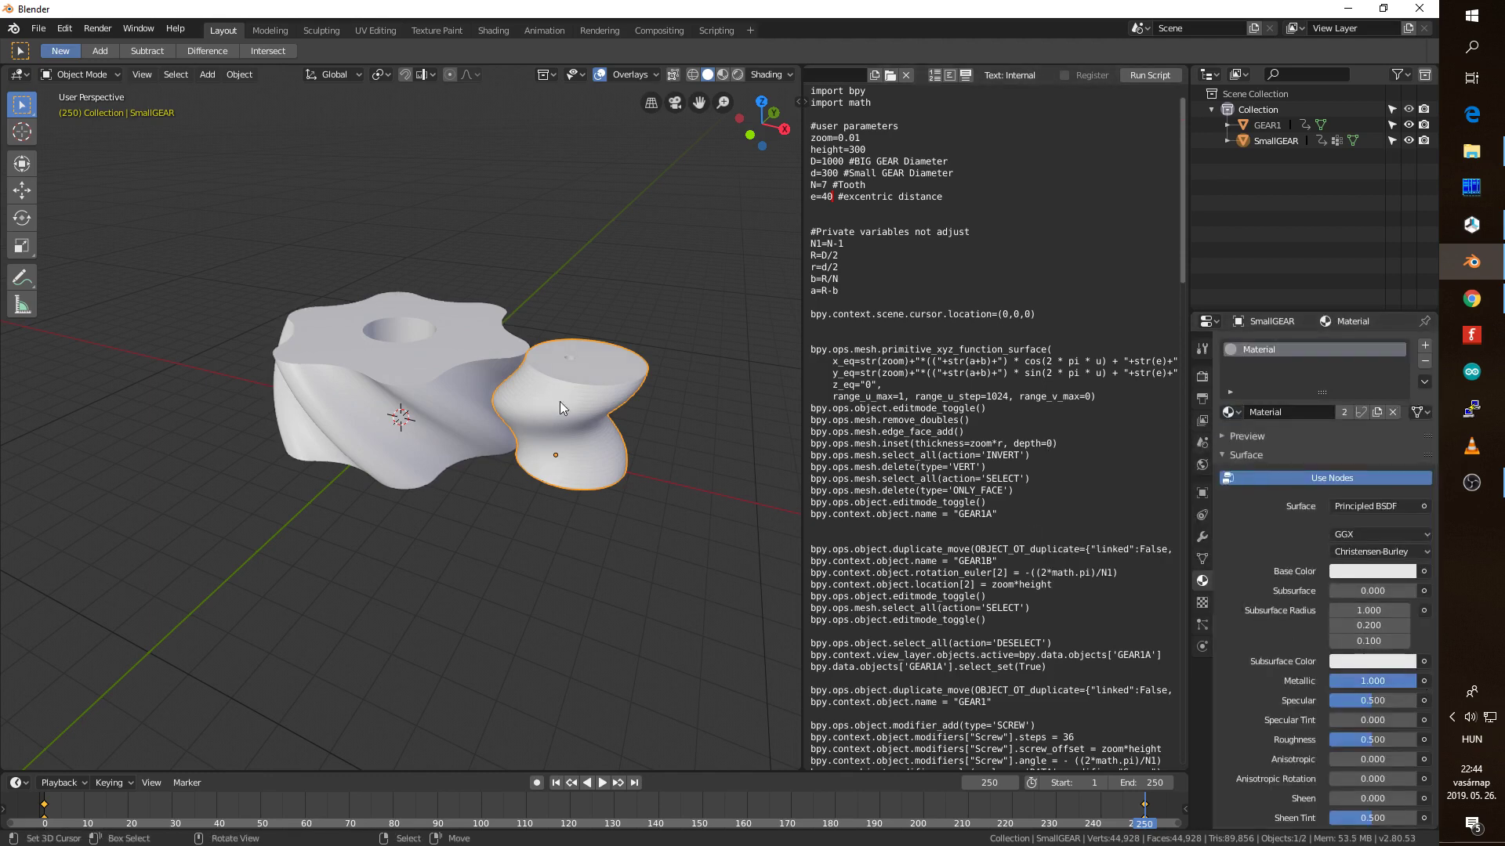
left_click(722, 76)
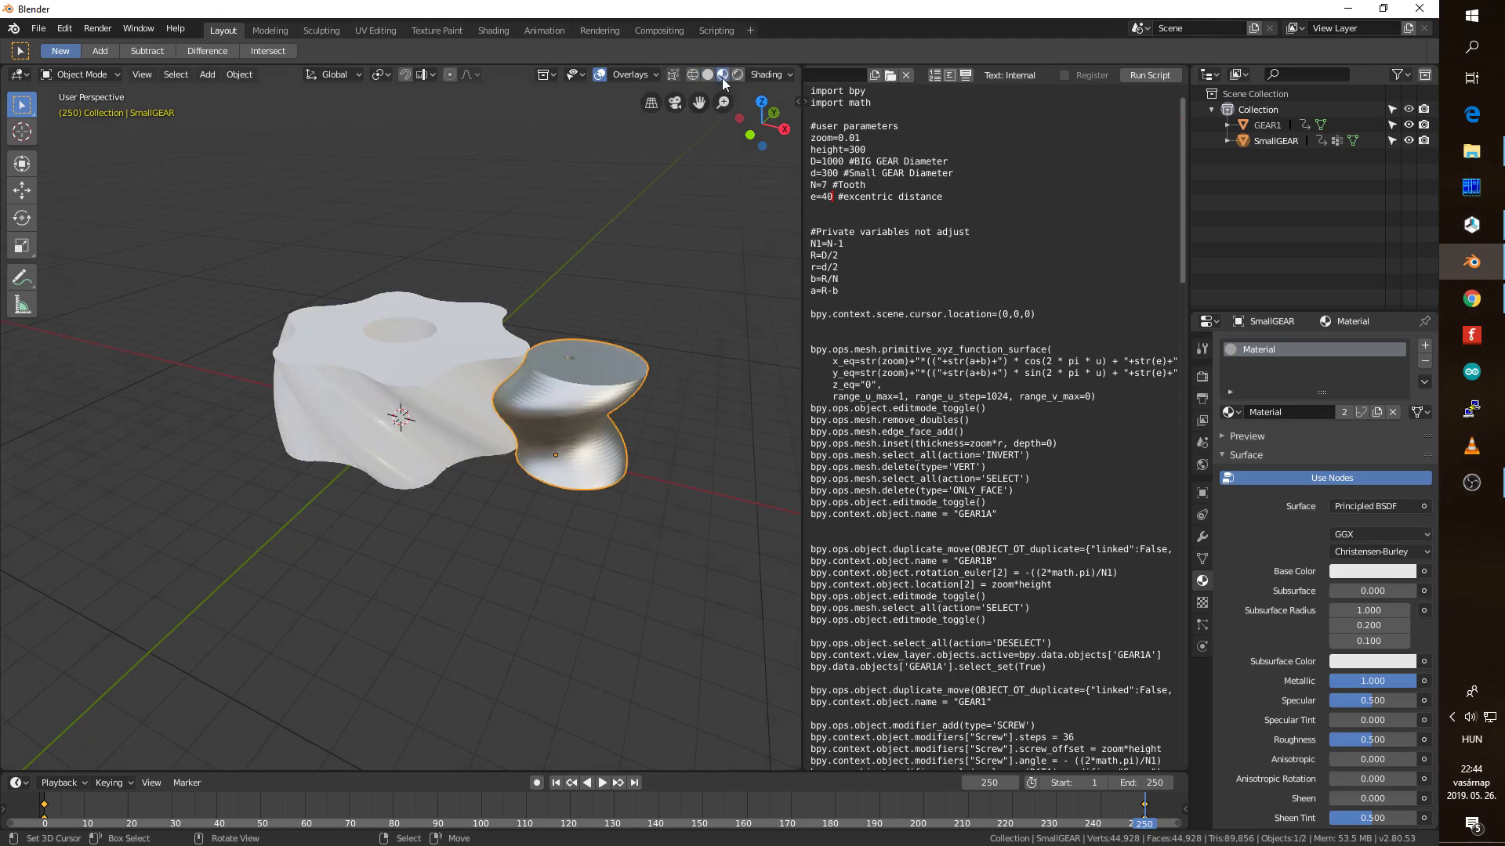
Give GEAR1 the same metallic 'Material' and start the gear animation.
left_click(562, 341)
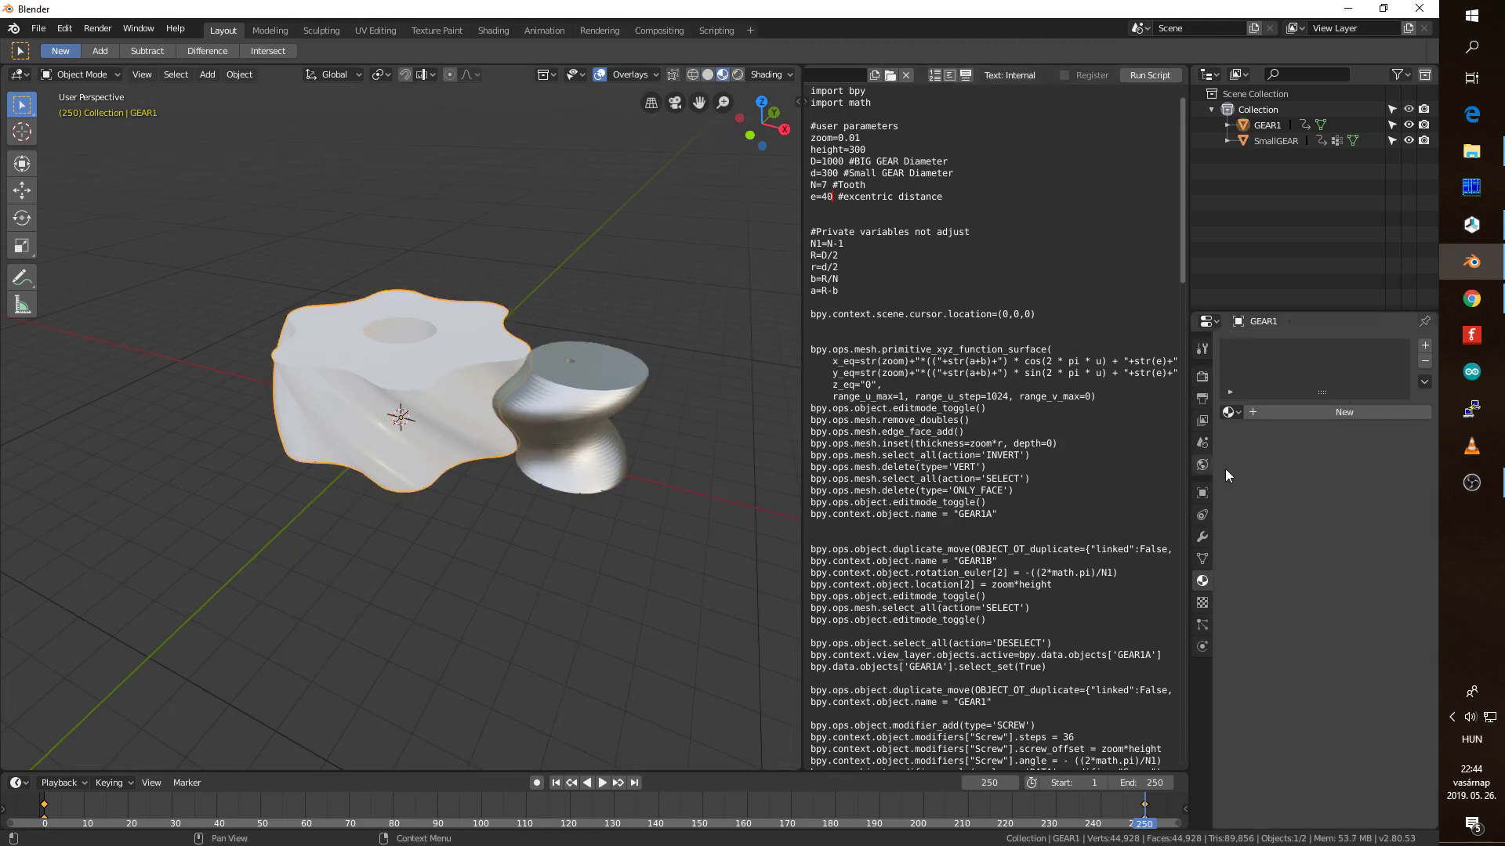
left_click(1234, 414)
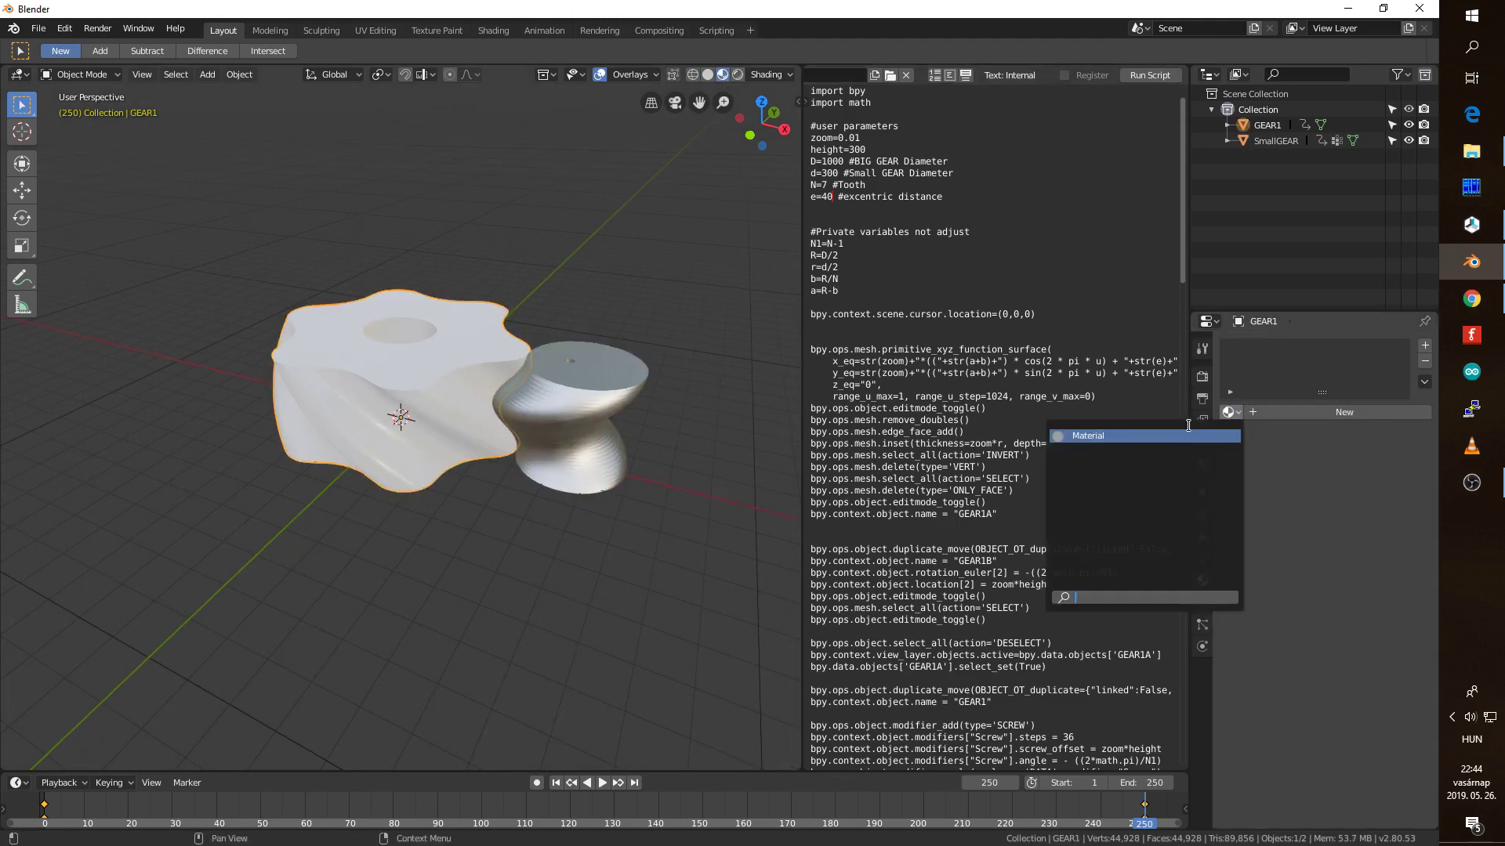
left_click(1175, 435)
key("space")
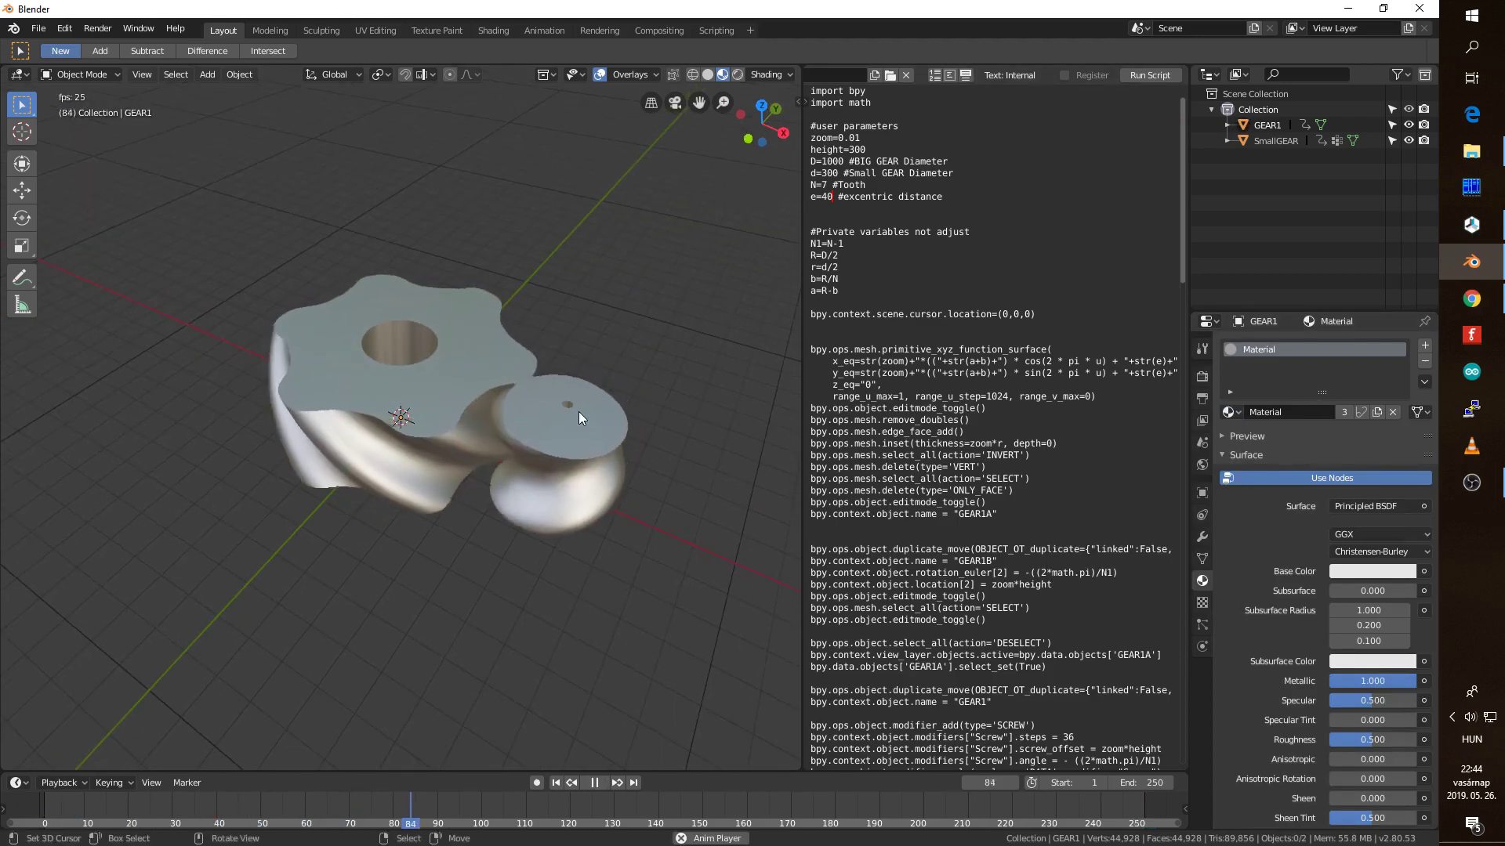
left_click(640, 420)
middle_click_drag(639, 416, 651, 388)
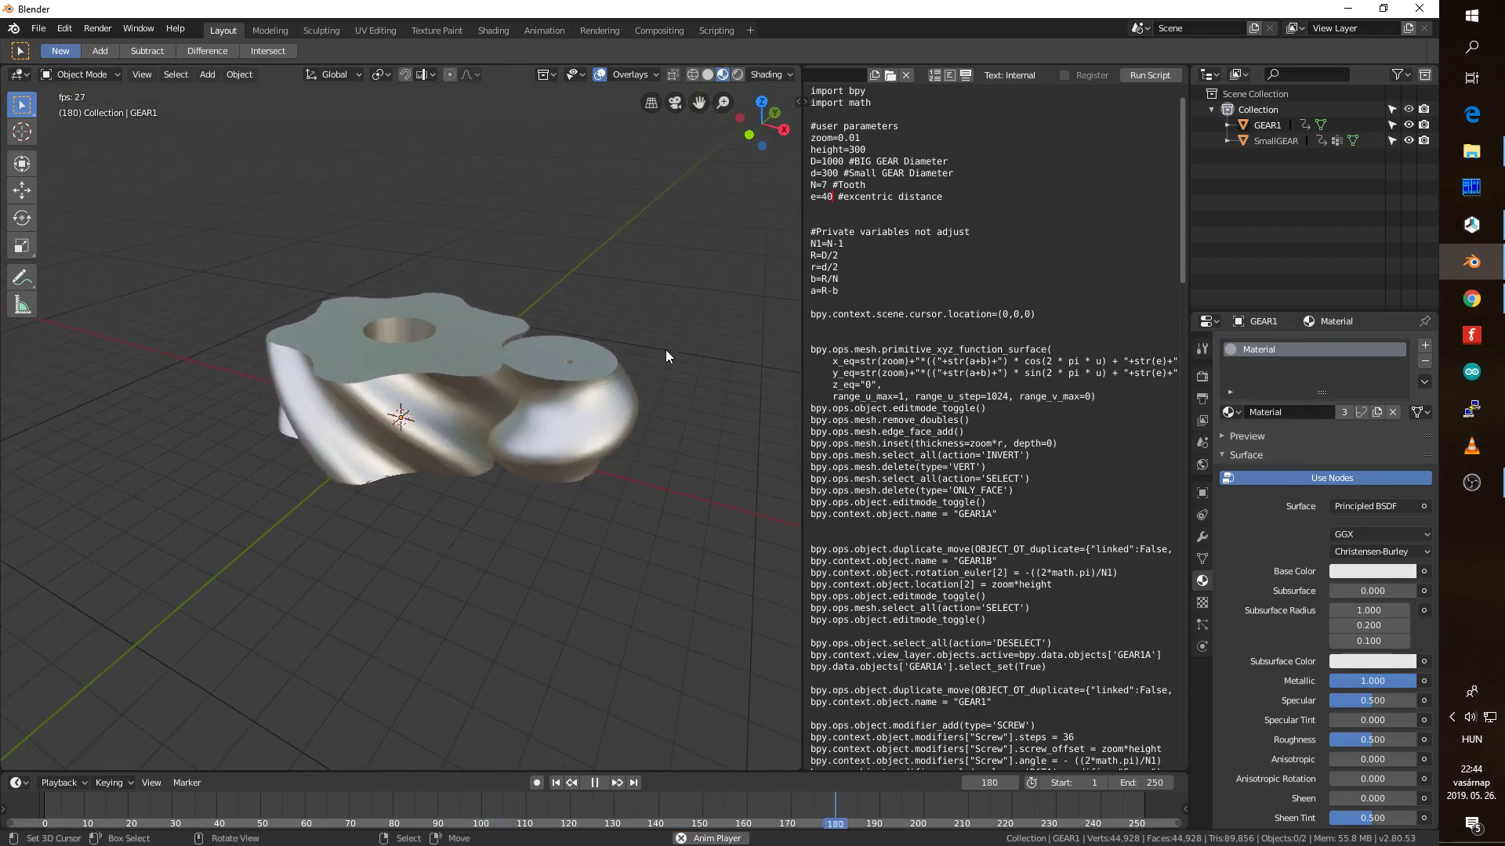
middle_click_drag(666, 350, 660, 375)
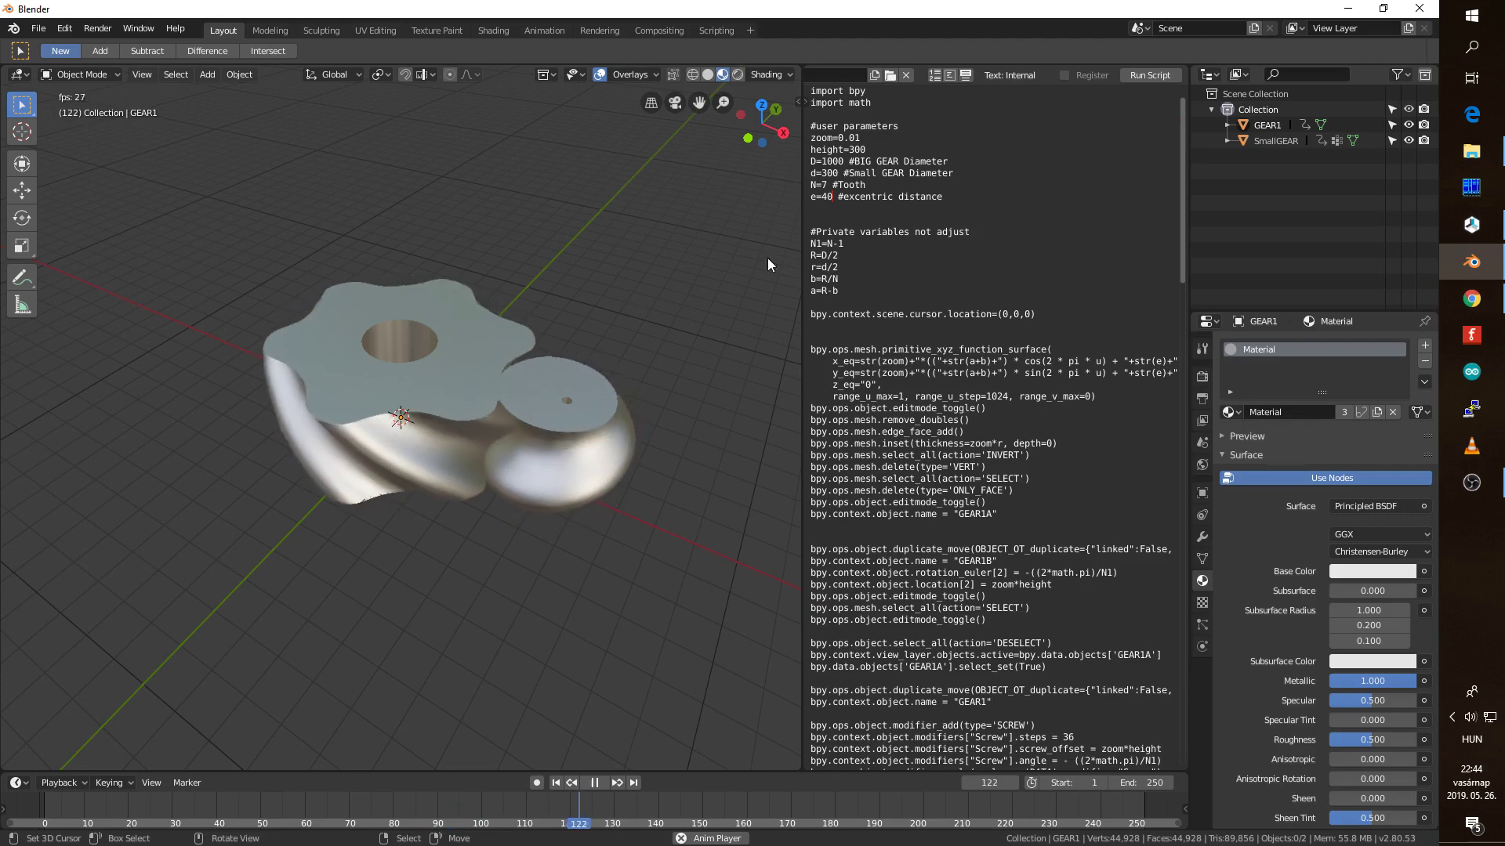
Edit the script's height to 150, big gear diameter D to 1000 and small gear d to 250.
double_click(852, 149)
type("15")
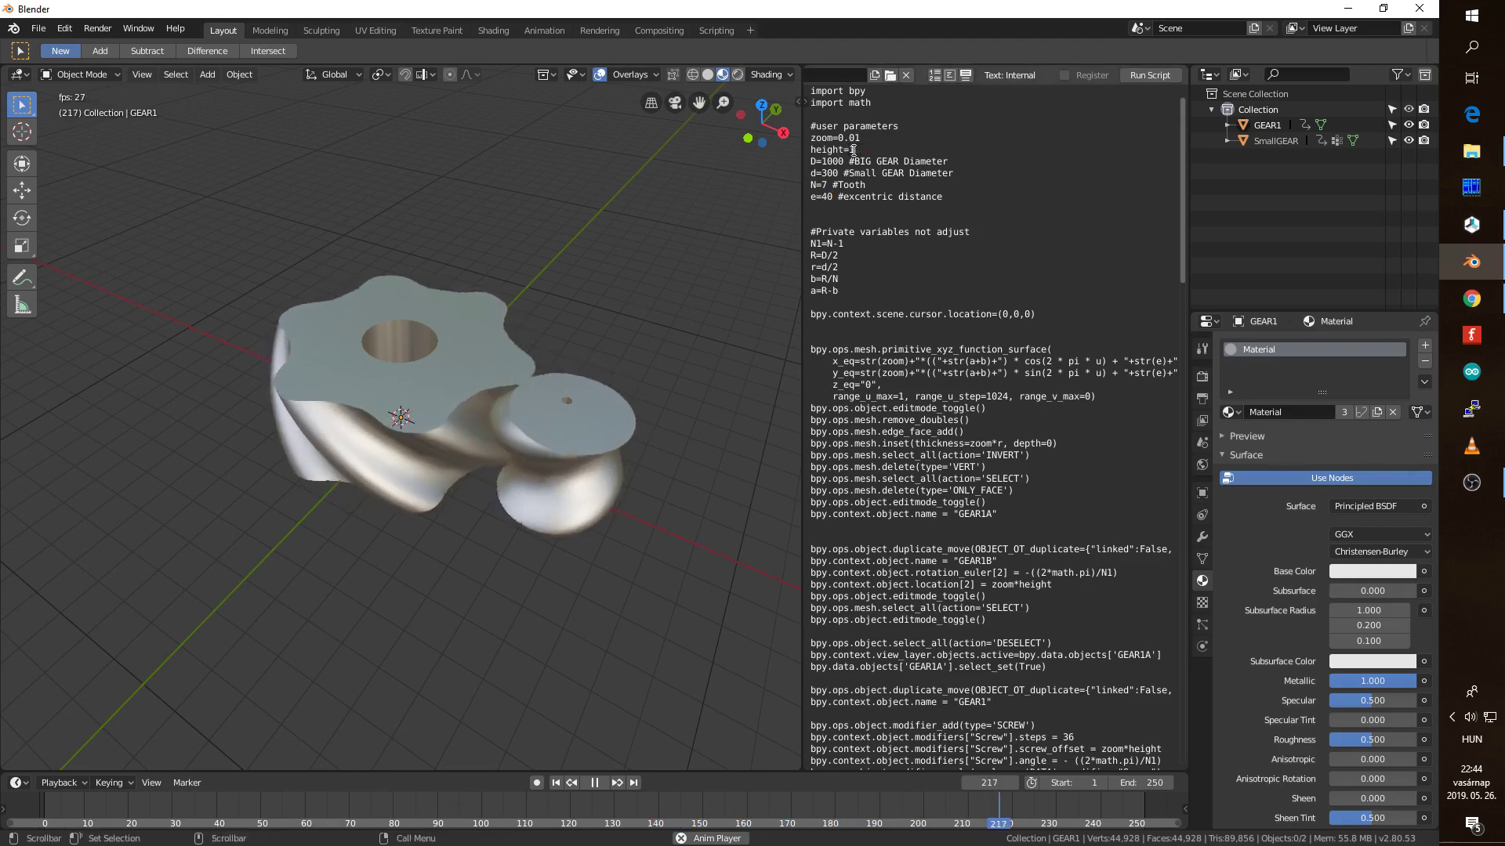
type("0")
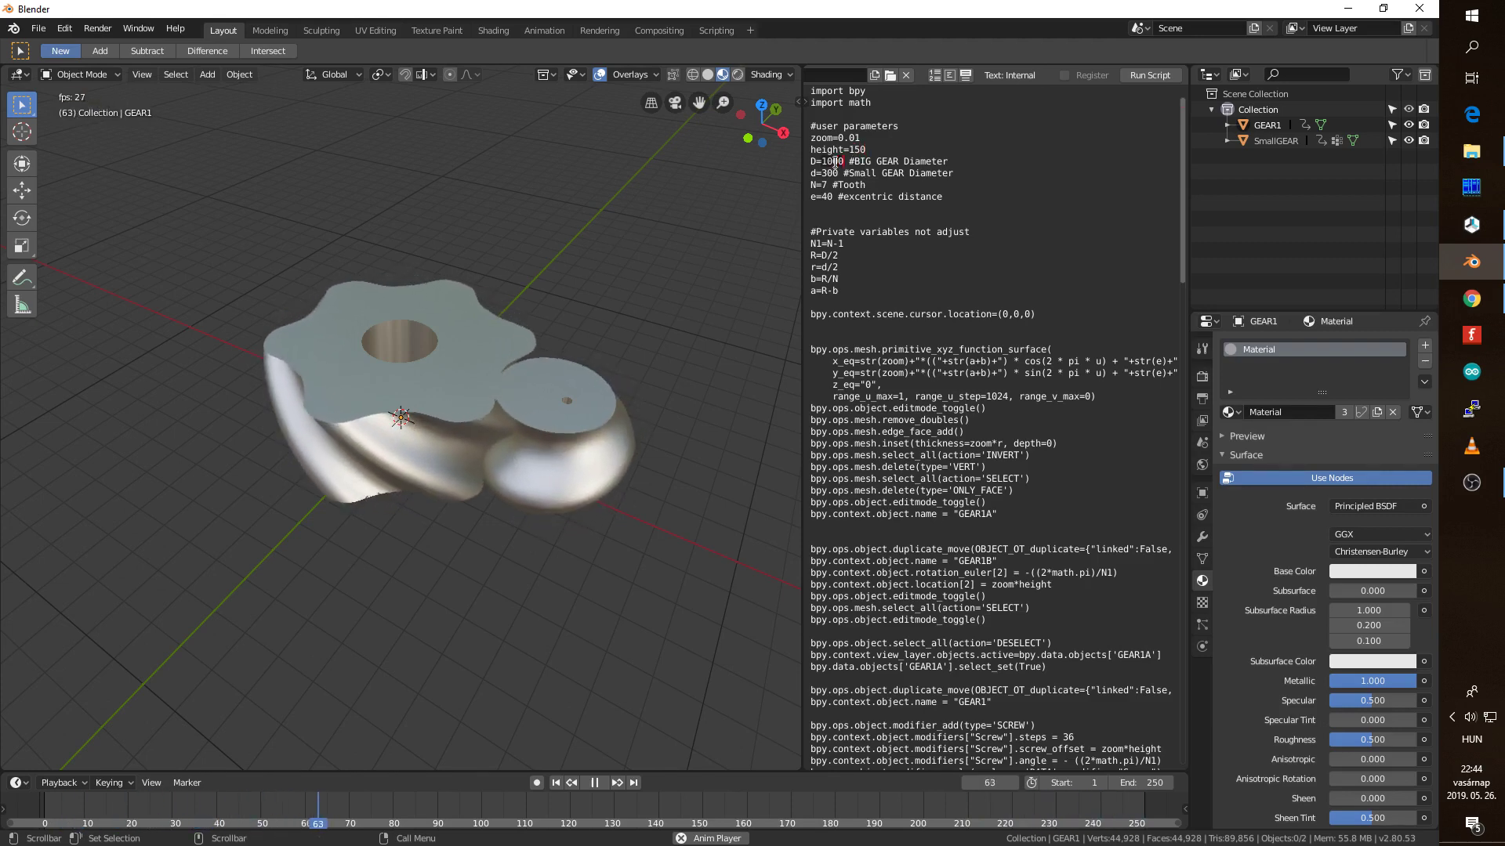
double_click(835, 161)
type("5")
type("50")
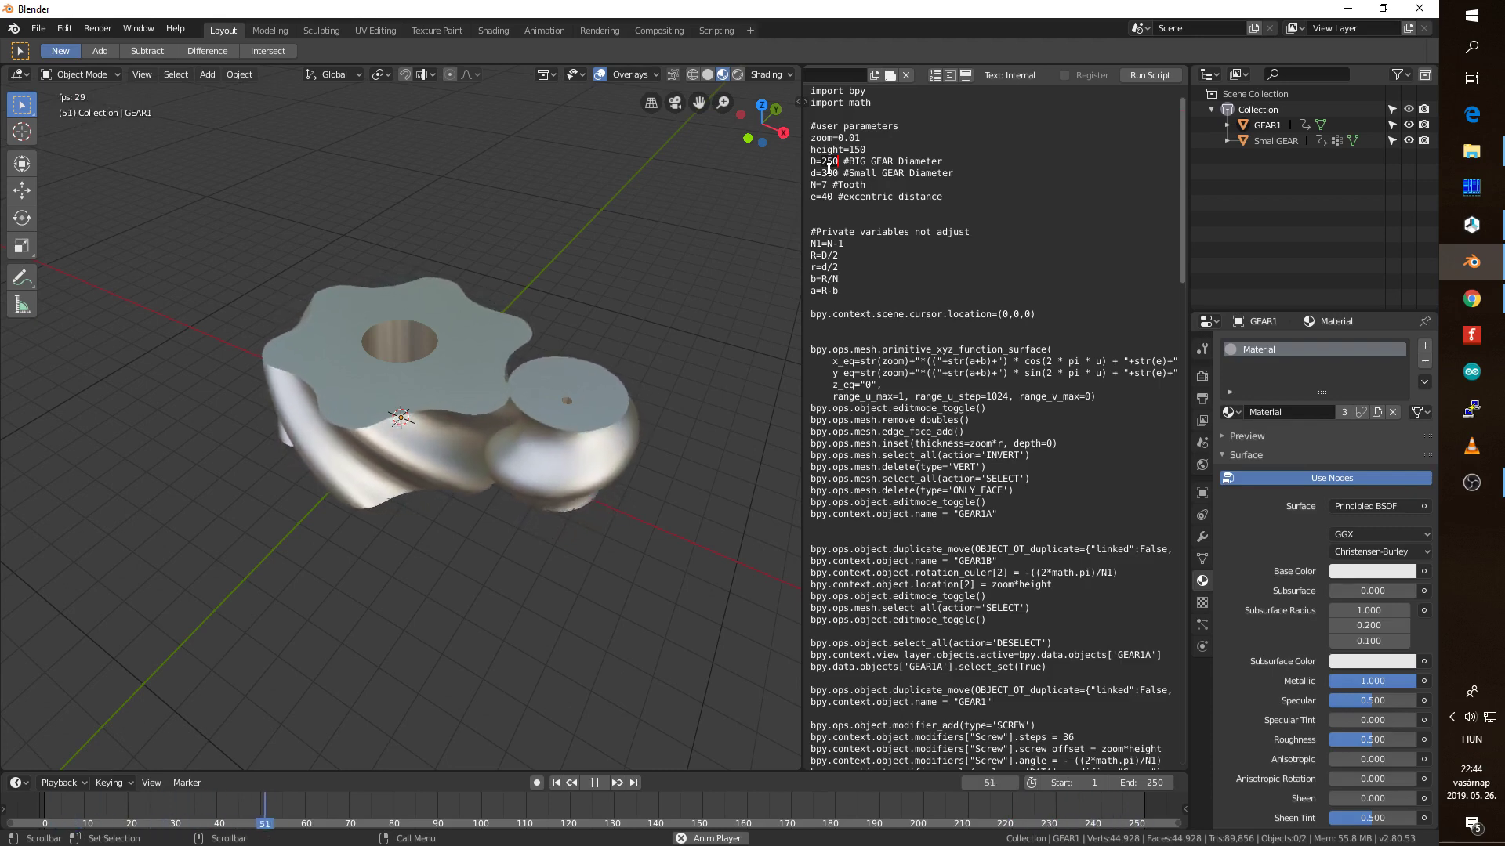
type("00")
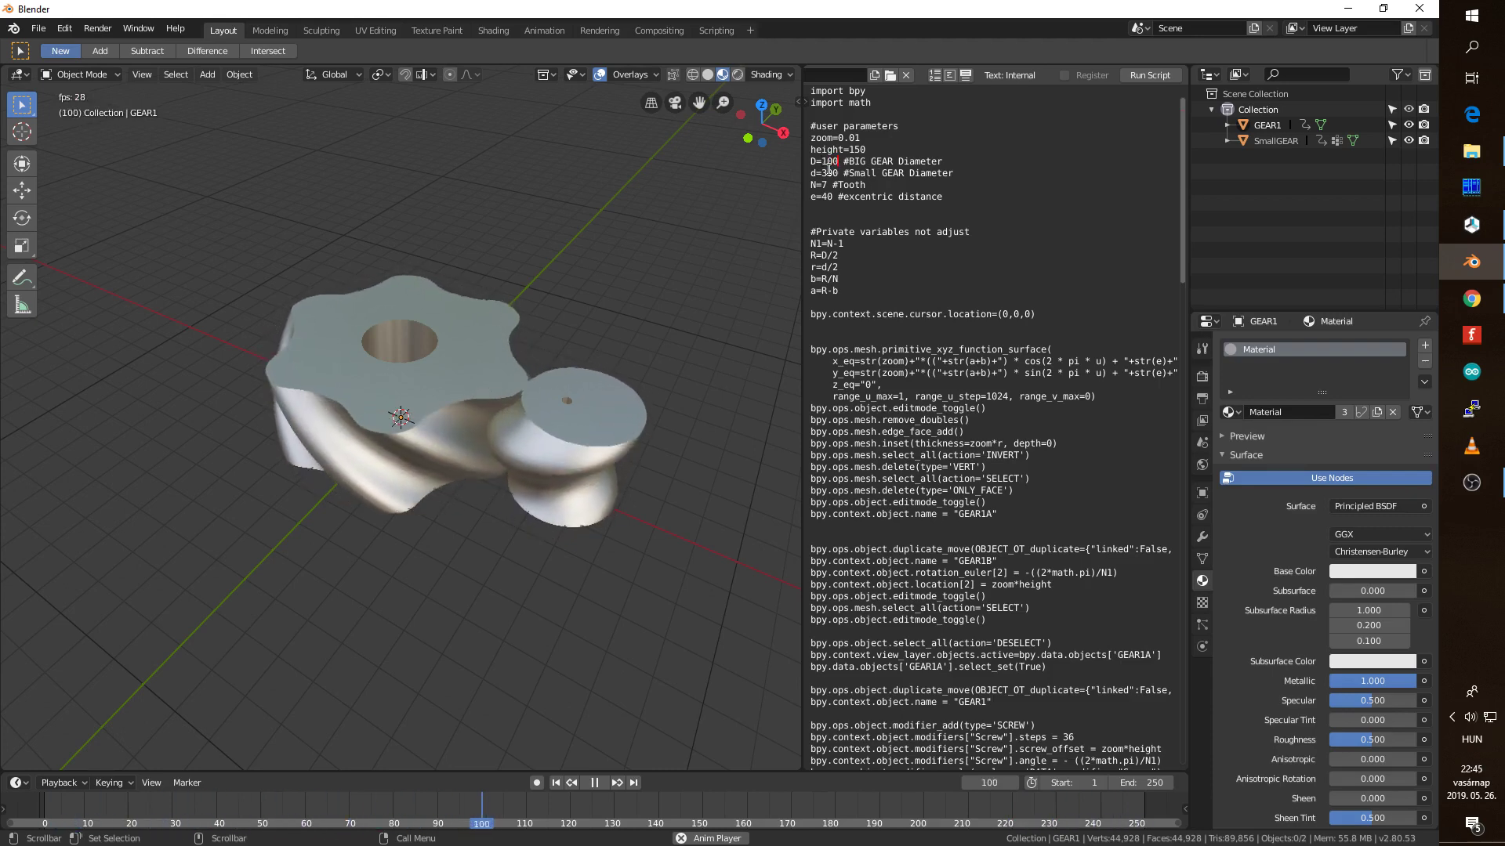
key("BackSpace")
key("BackSpace")
key("BackSpace")
type("250")
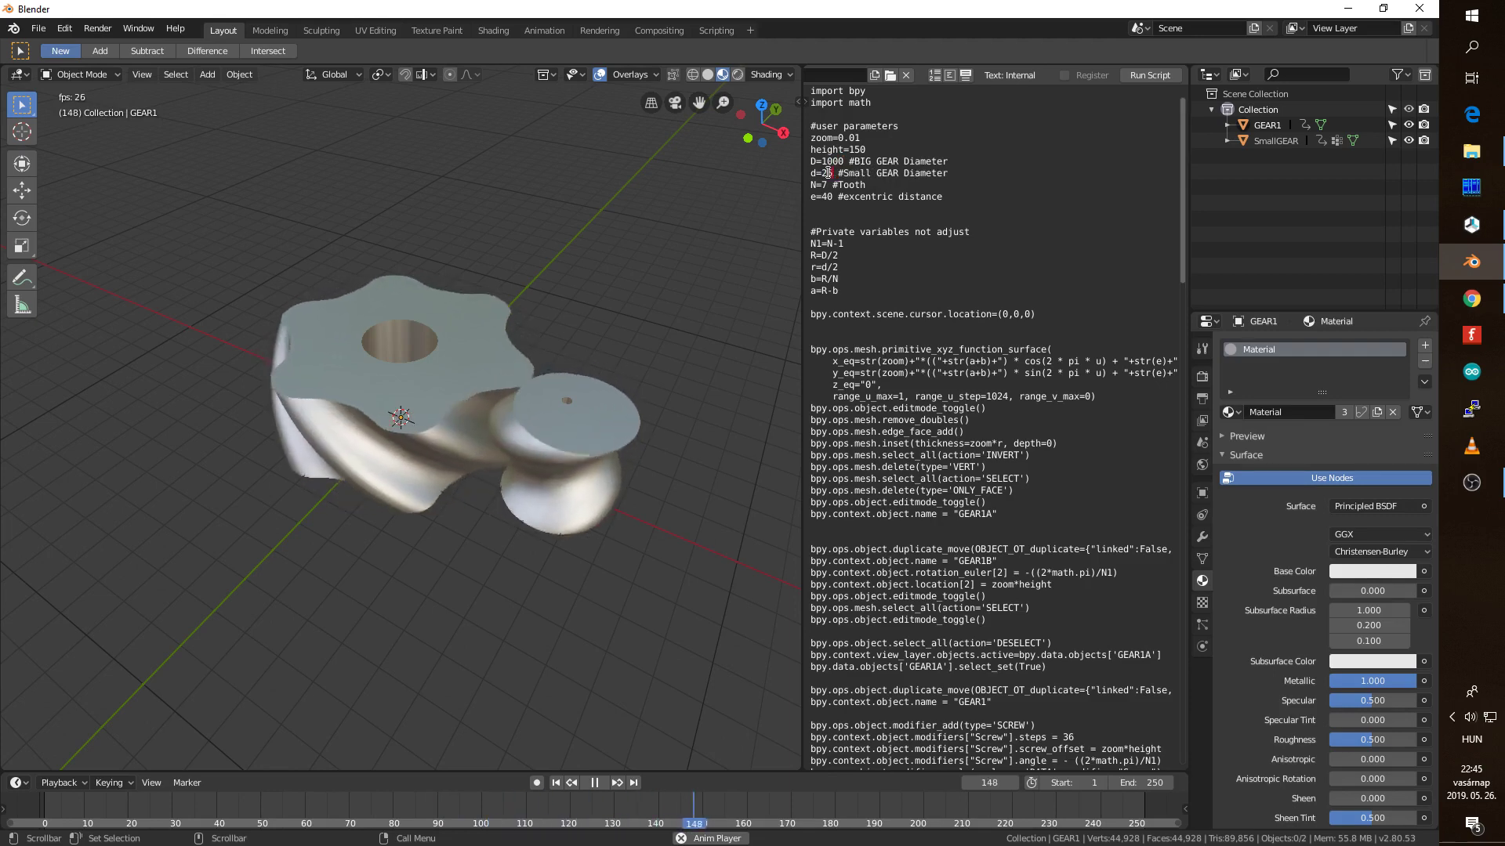
Set the tooth count N to 4 and the eccentric distance e to 30.
left_click(823, 186)
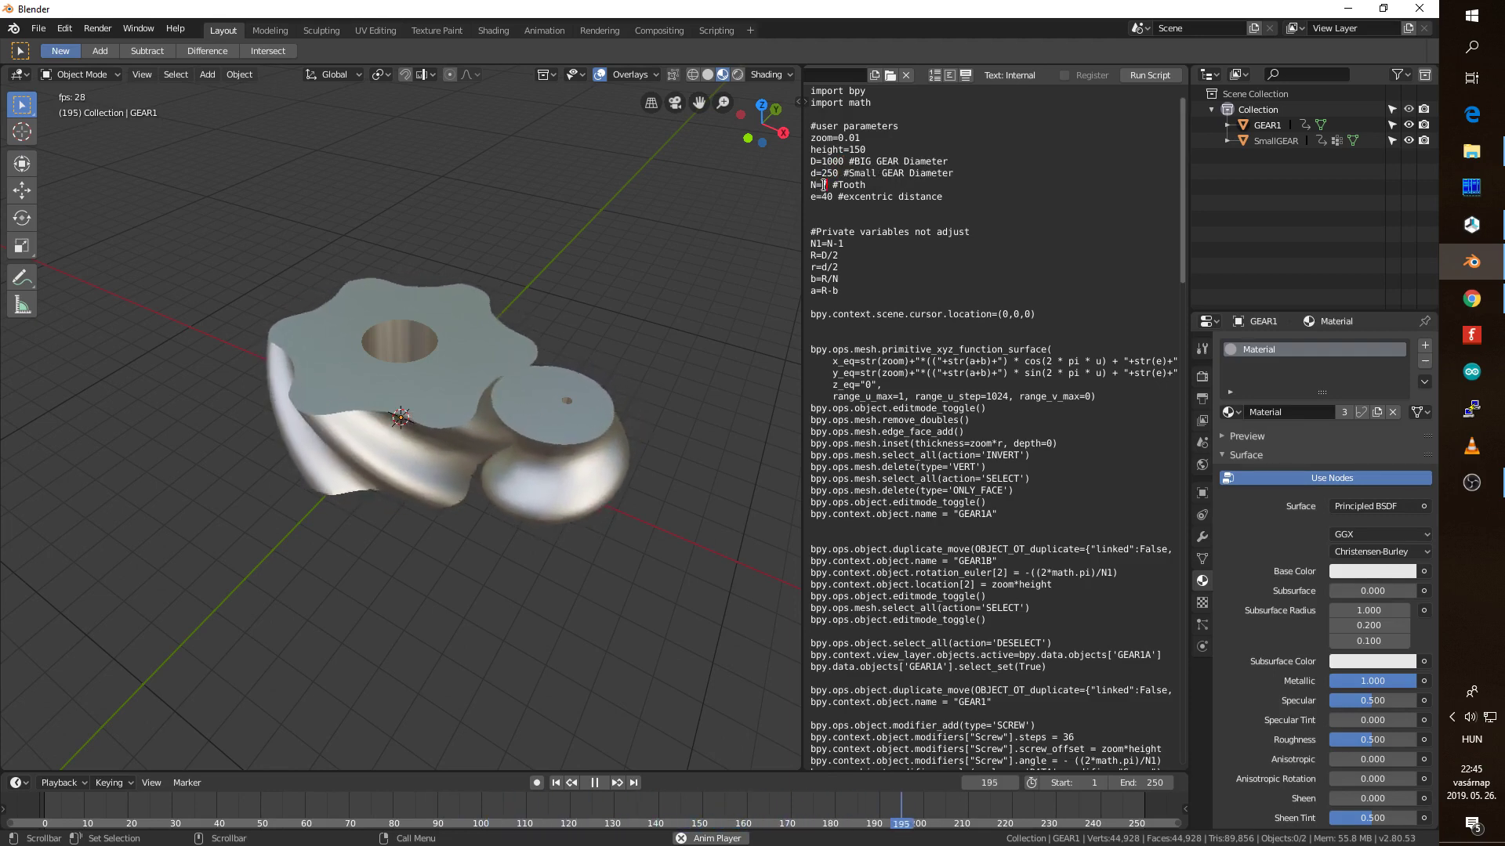
type("4")
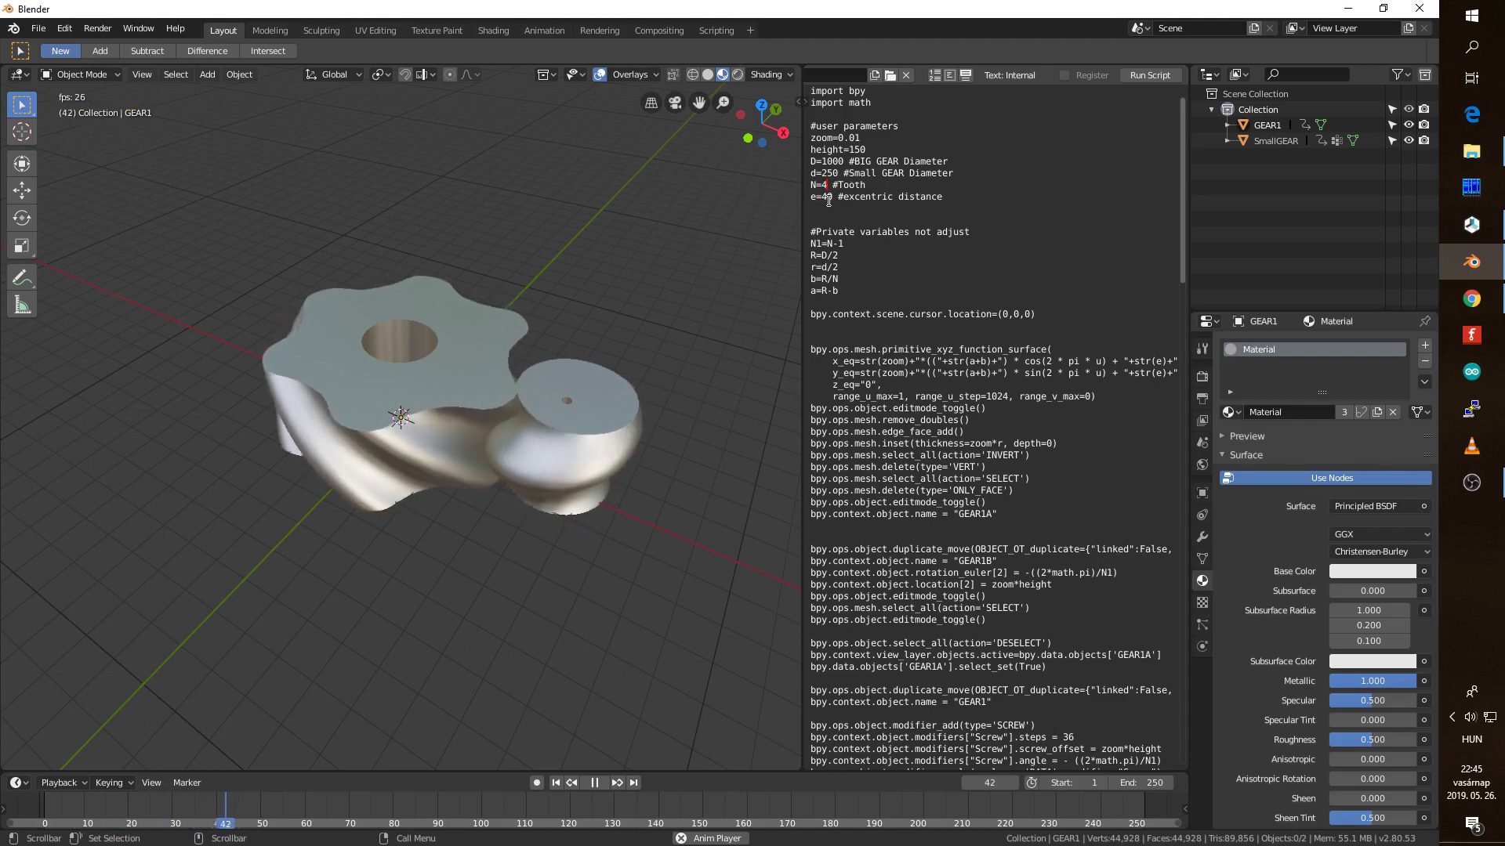
left_click(825, 196)
type("30")
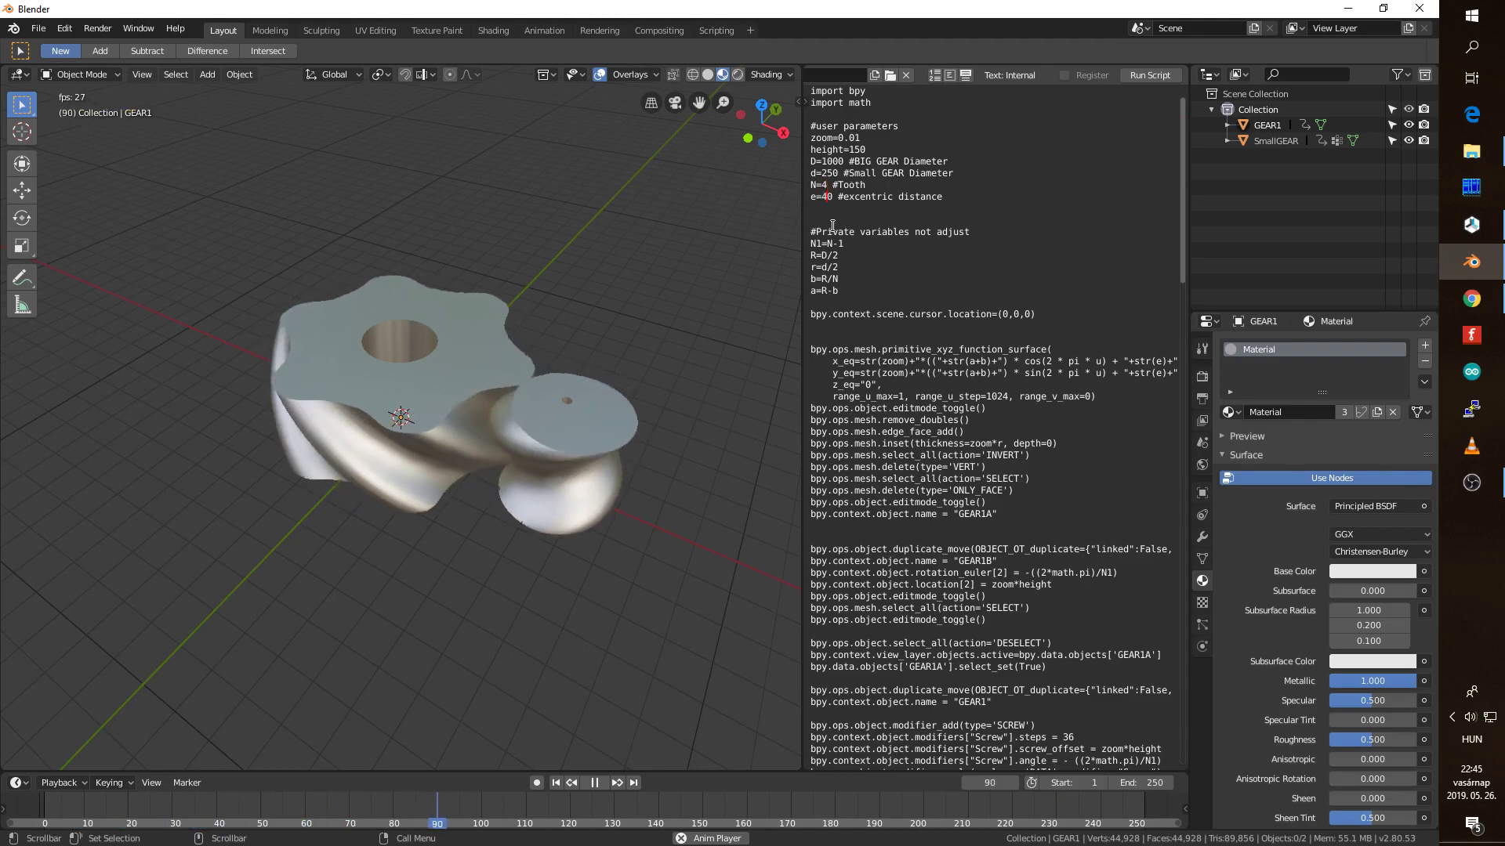
key("BackSpace")
key("BackSpace")
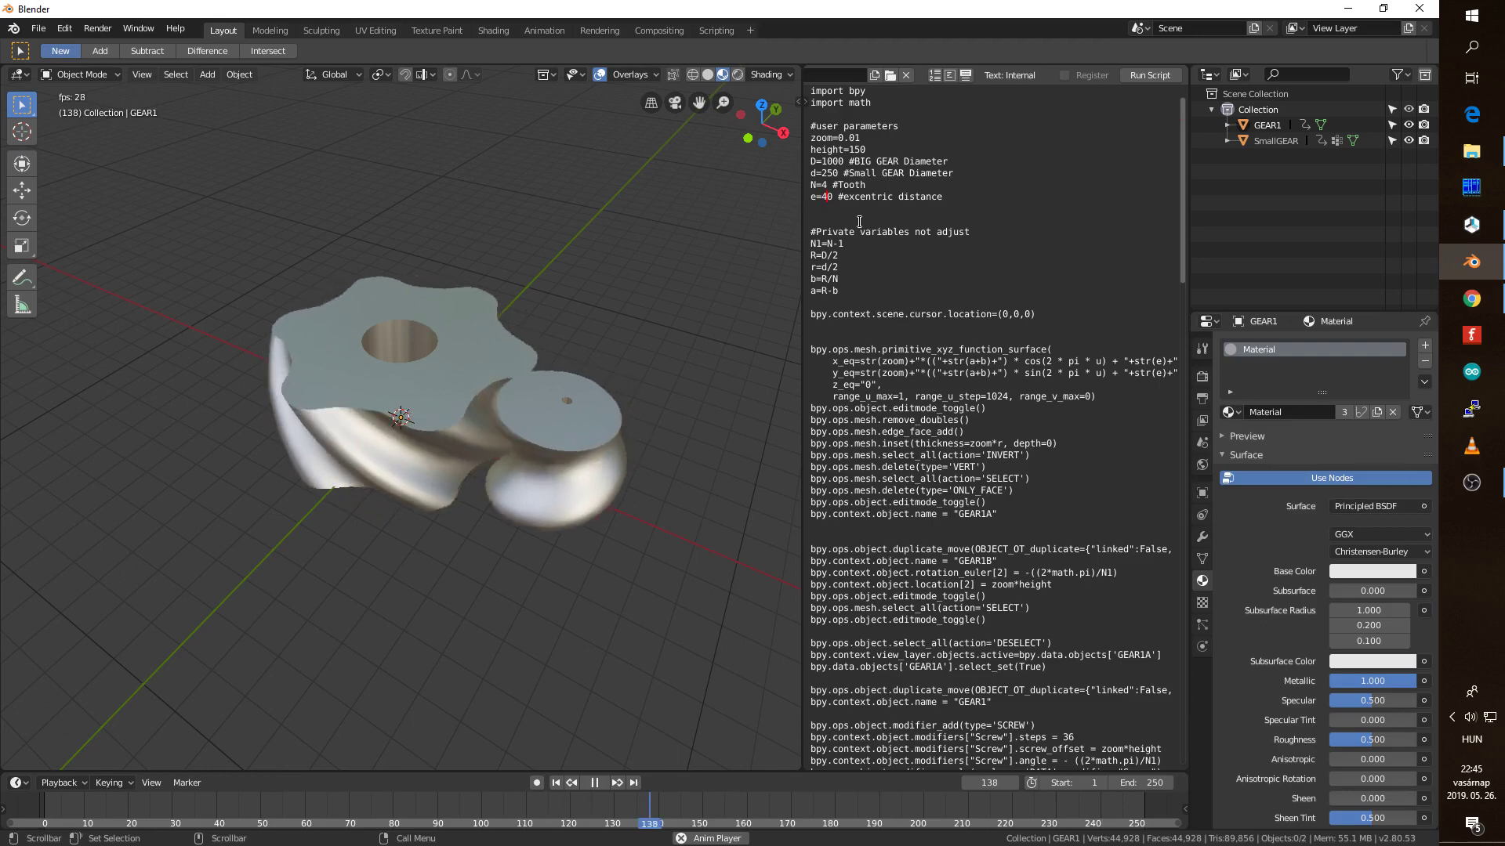
key("Delete")
type("3")
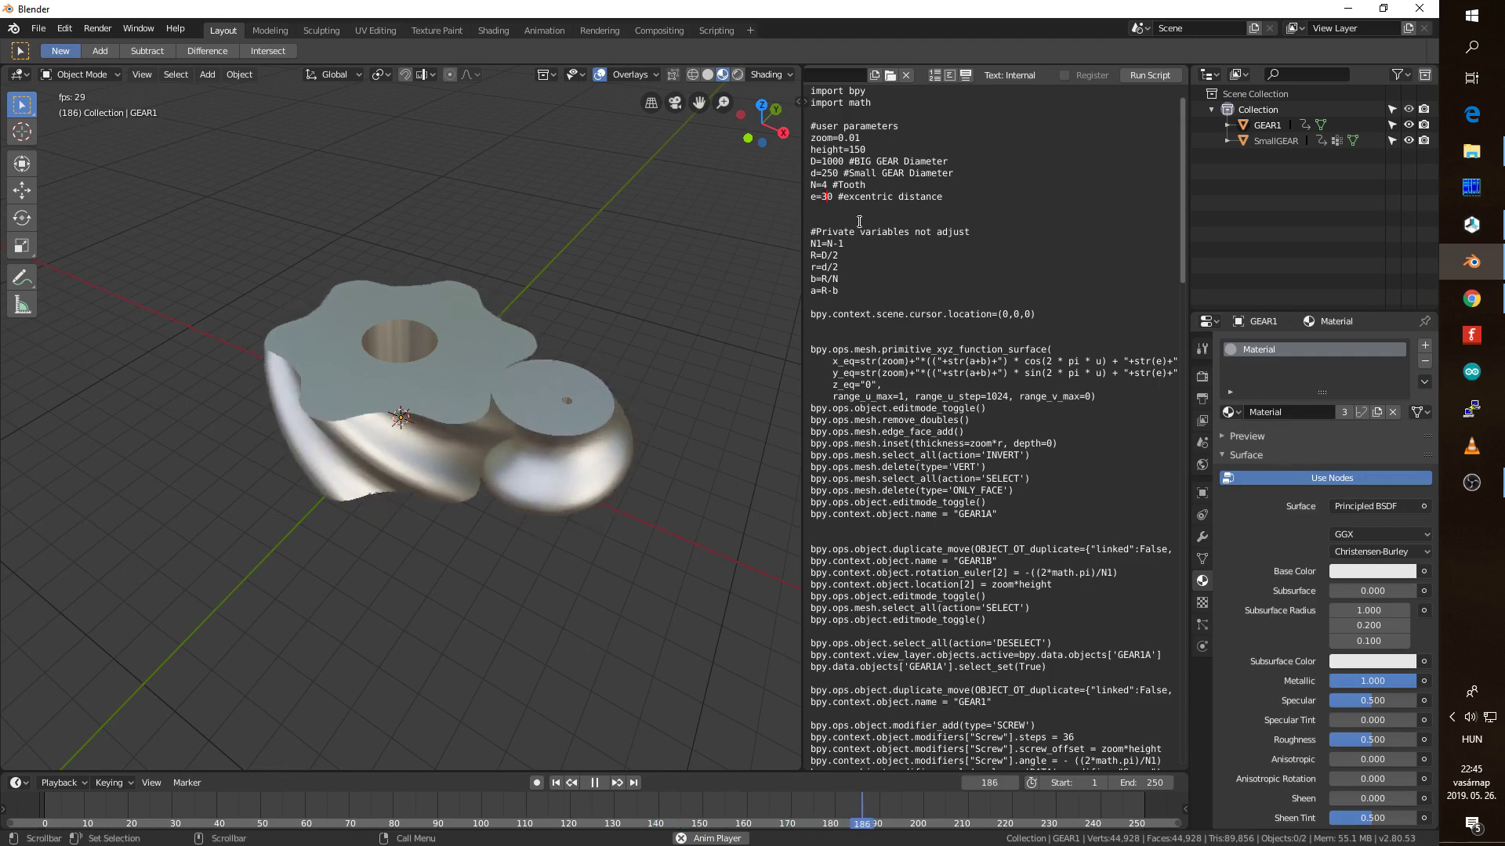
type("a")
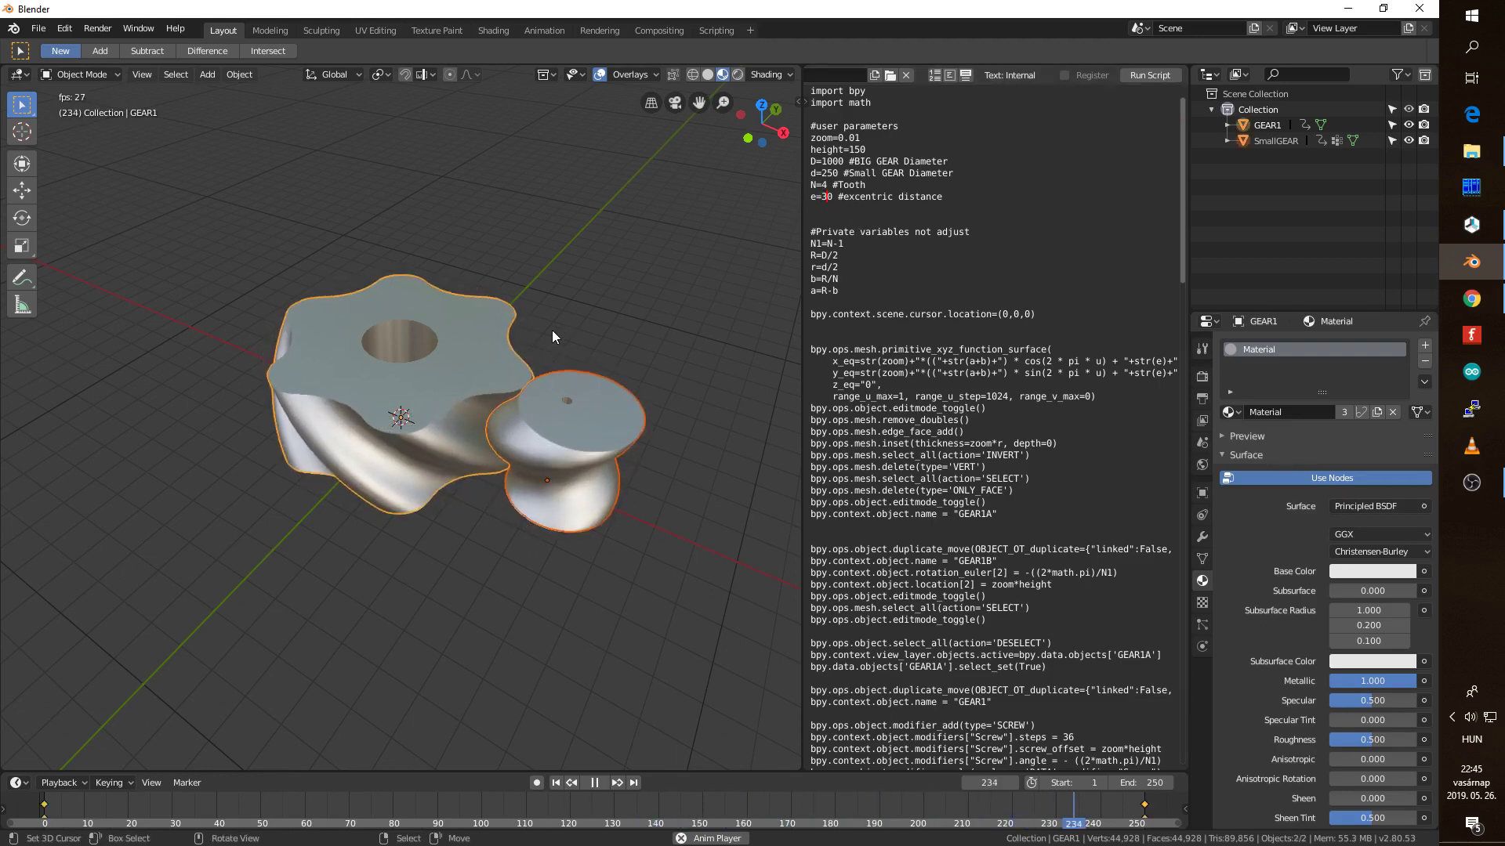
type("x")
Delete the old gears, then assign the metallic 'Material' to the regenerated GEAR1.
left_click(552, 330)
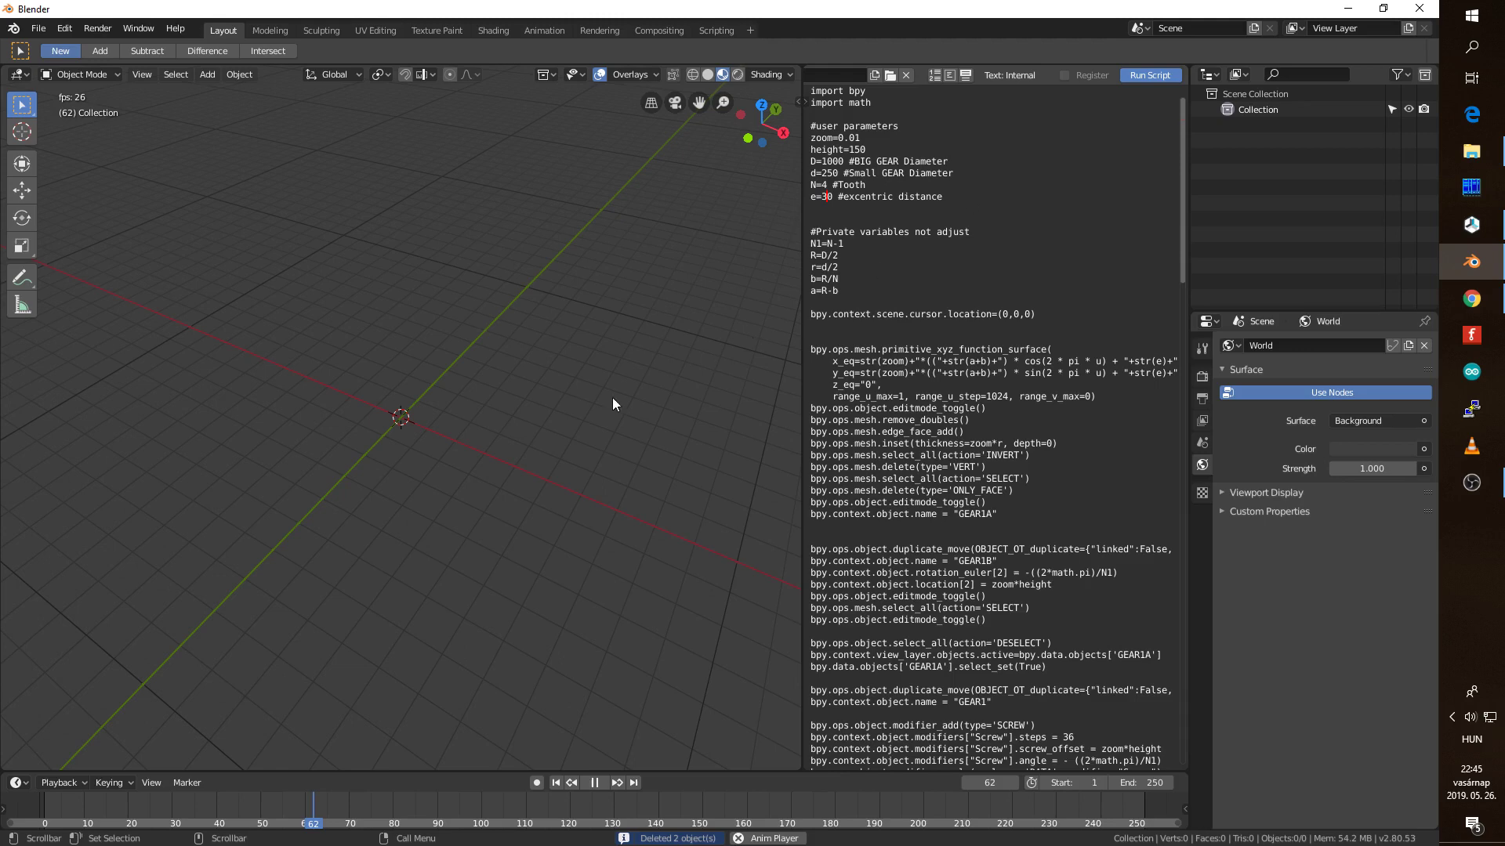
left_click(507, 383)
left_click(1229, 413)
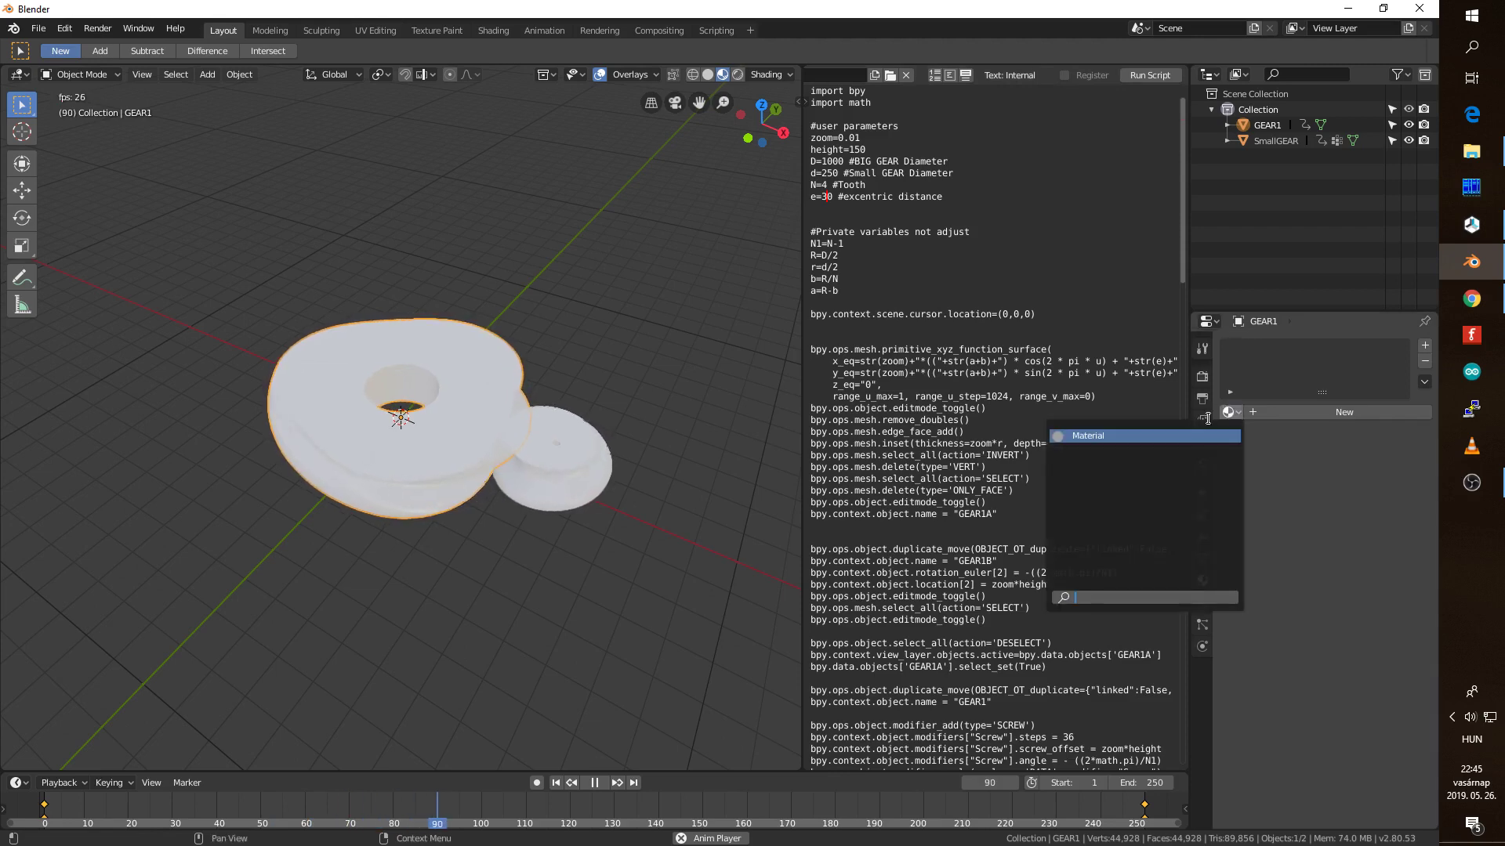
left_click(1085, 439)
Assign the metallic 'Material' to the regenerated SmallGEAR.
left_click(580, 467)
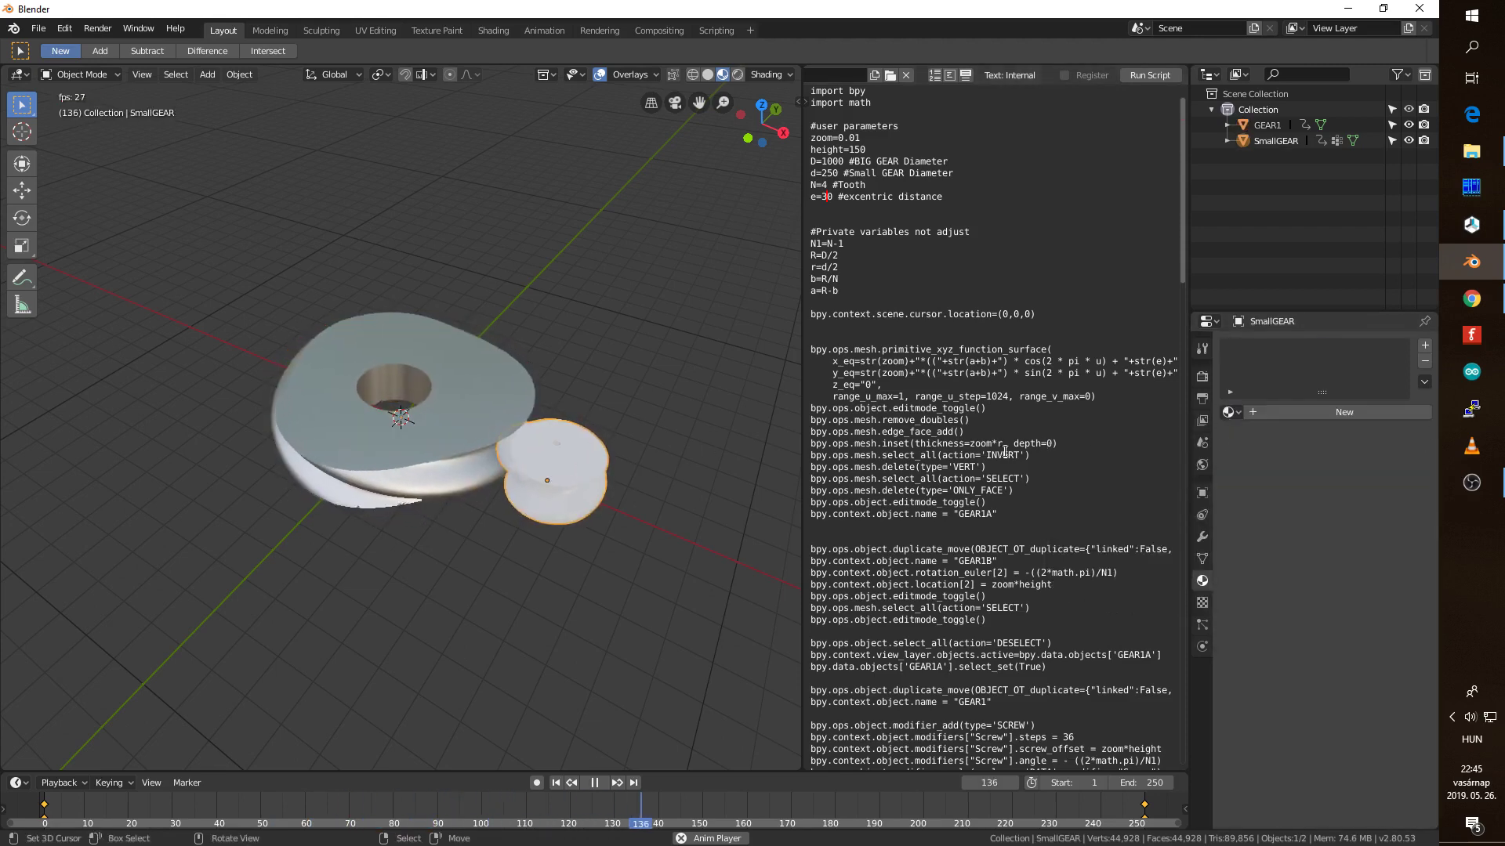
left_click(1229, 413)
left_click(1169, 437)
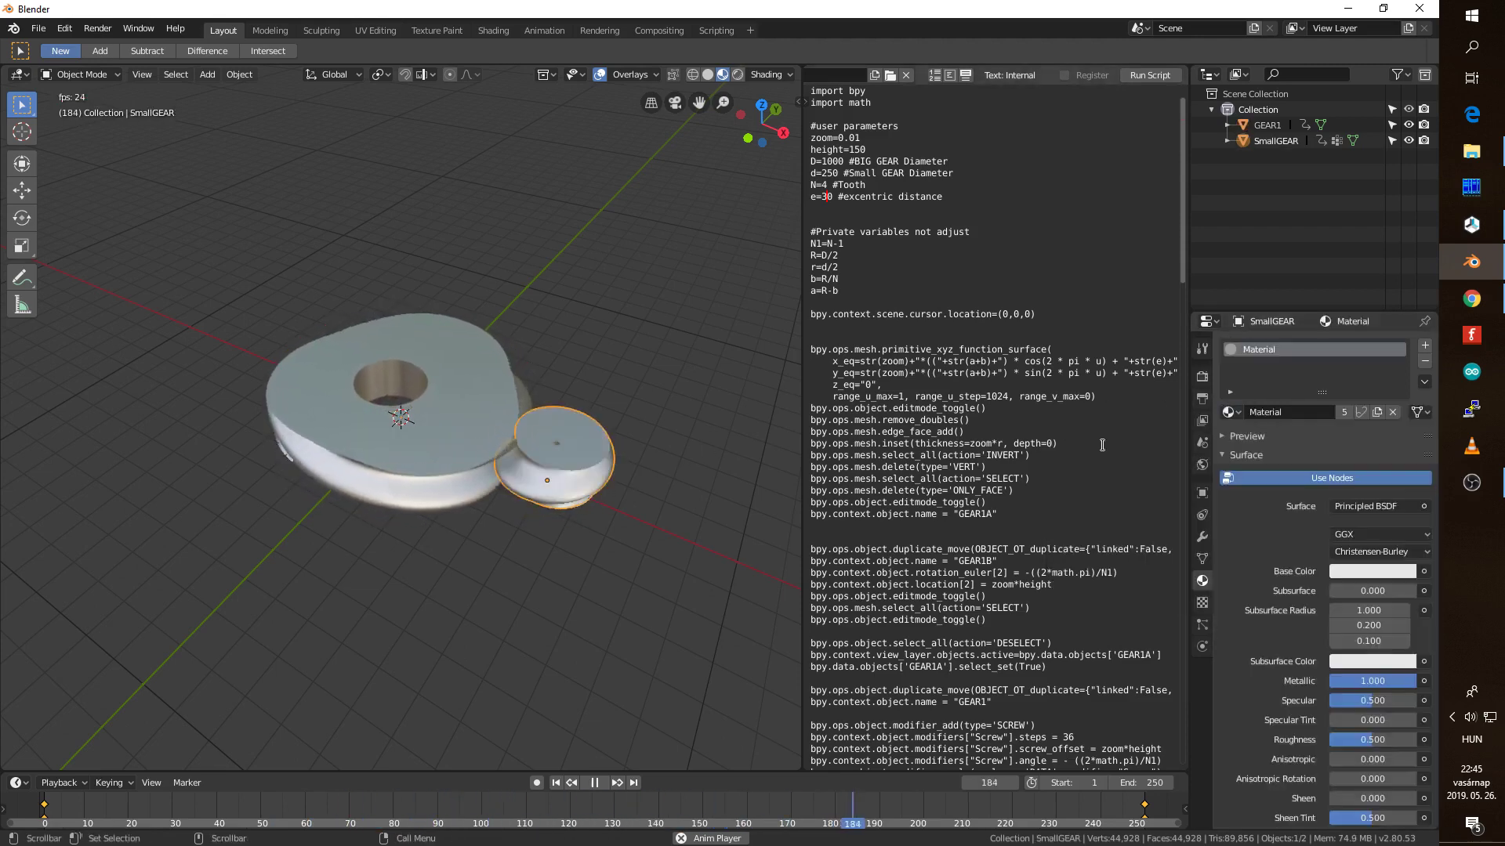
mouse_move(590, 540)
middle_mouse_down()
mouse_move(588, 472)
mouse_move(576, 521)
middle_mouse_up()
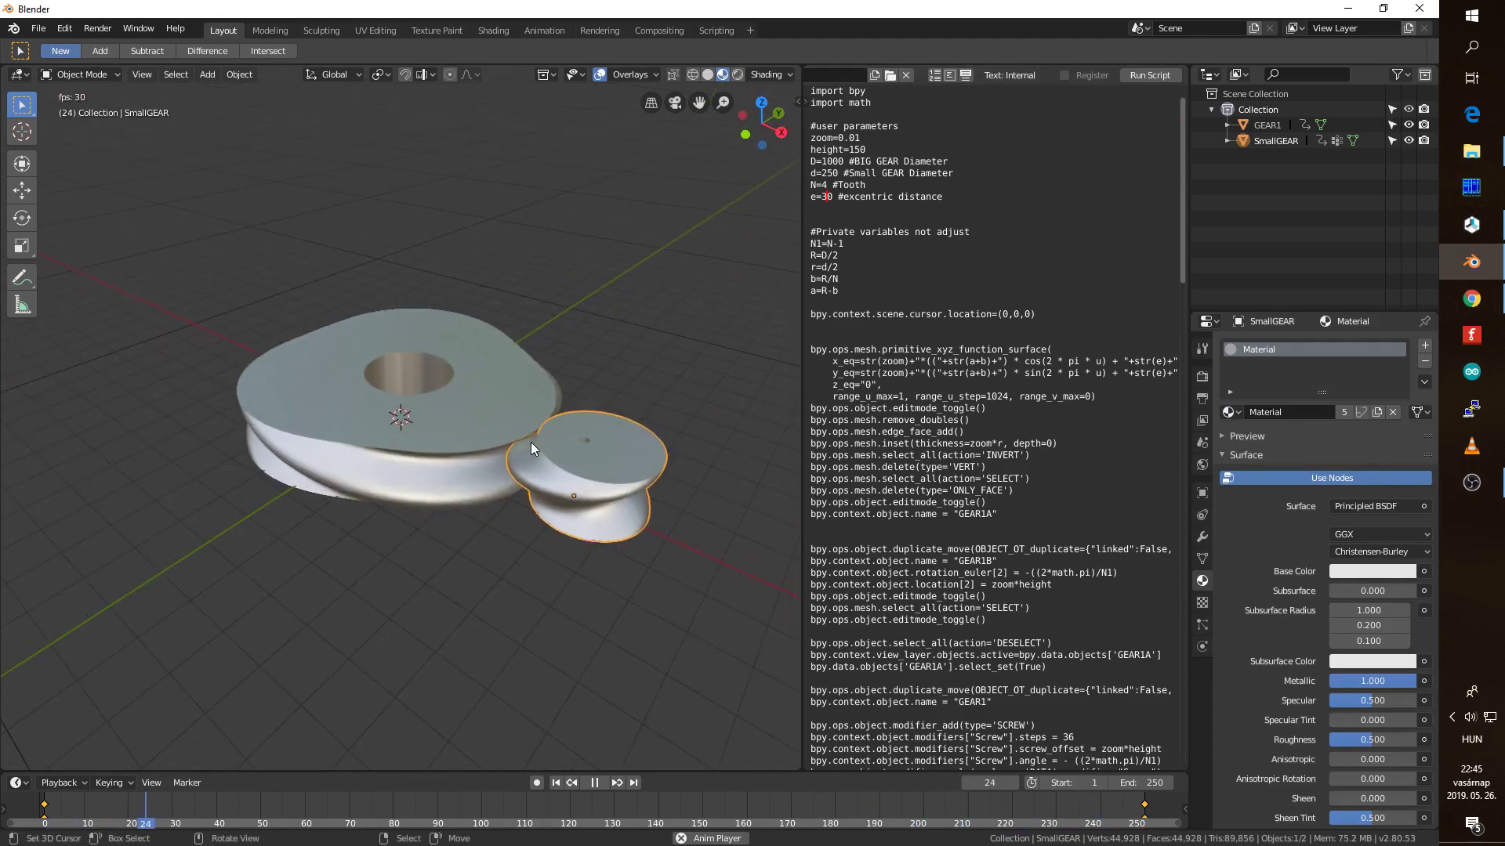
Orbit around the four-lobed gears from above and below, then clear the selection.
middle_click_drag(530, 461, 548, 538)
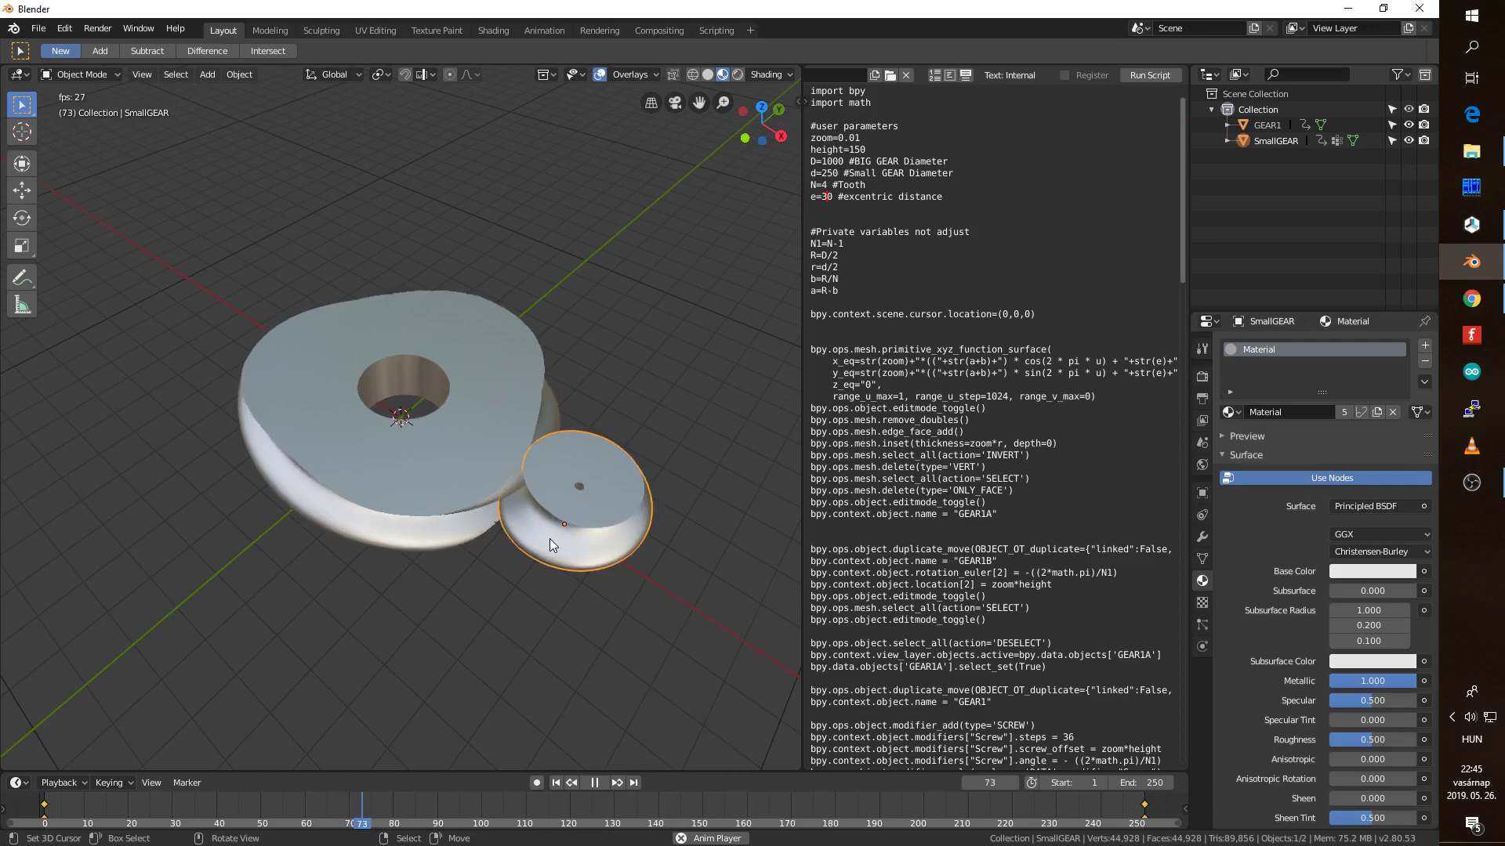
middle_click_drag(548, 538, 552, 511)
key("alt+a")
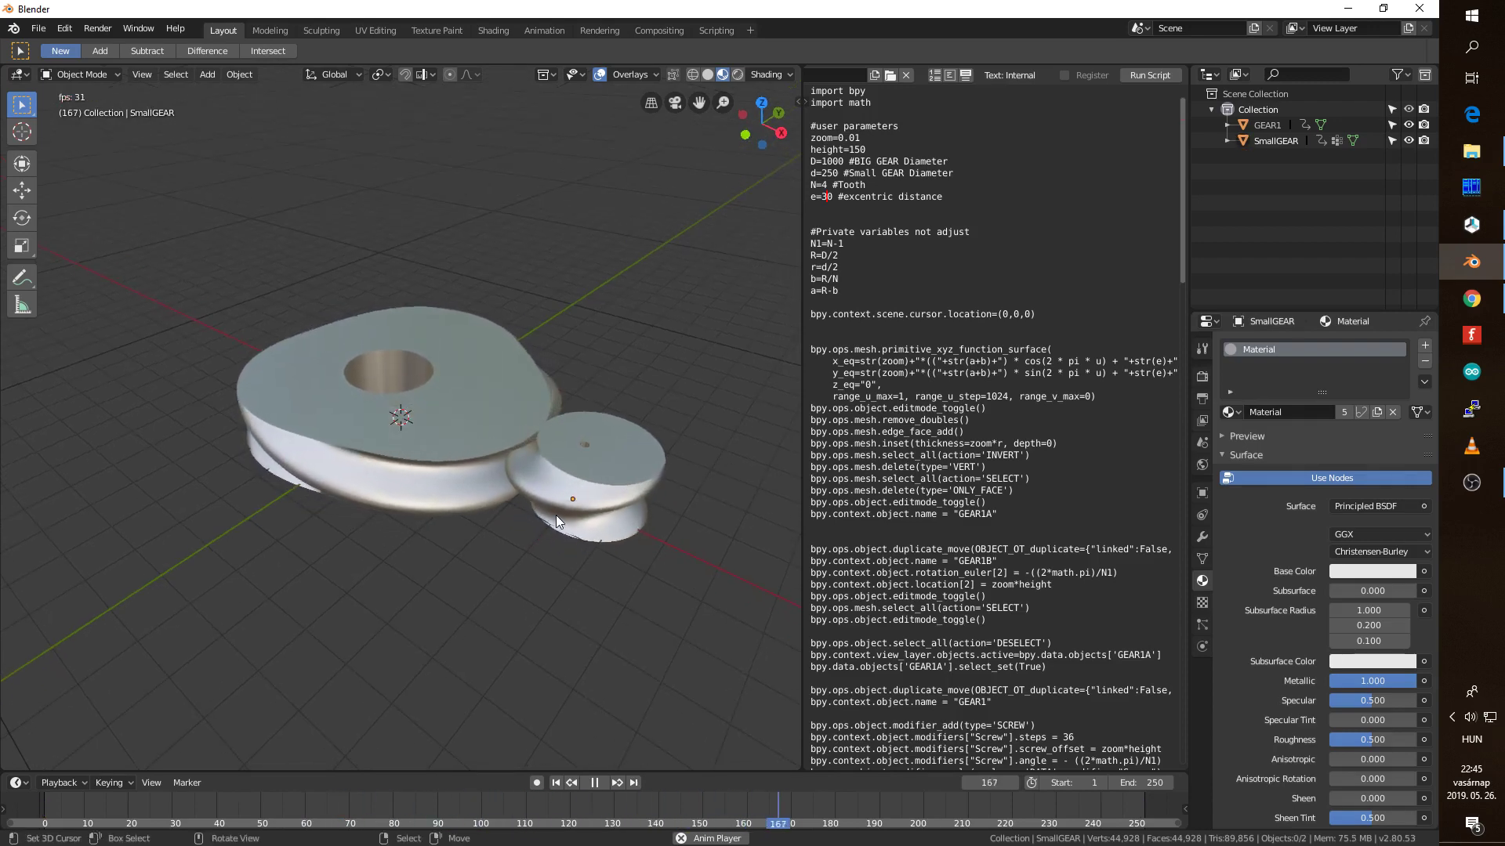
Select both four-lobed gears and confirm deleting them.
key("a")
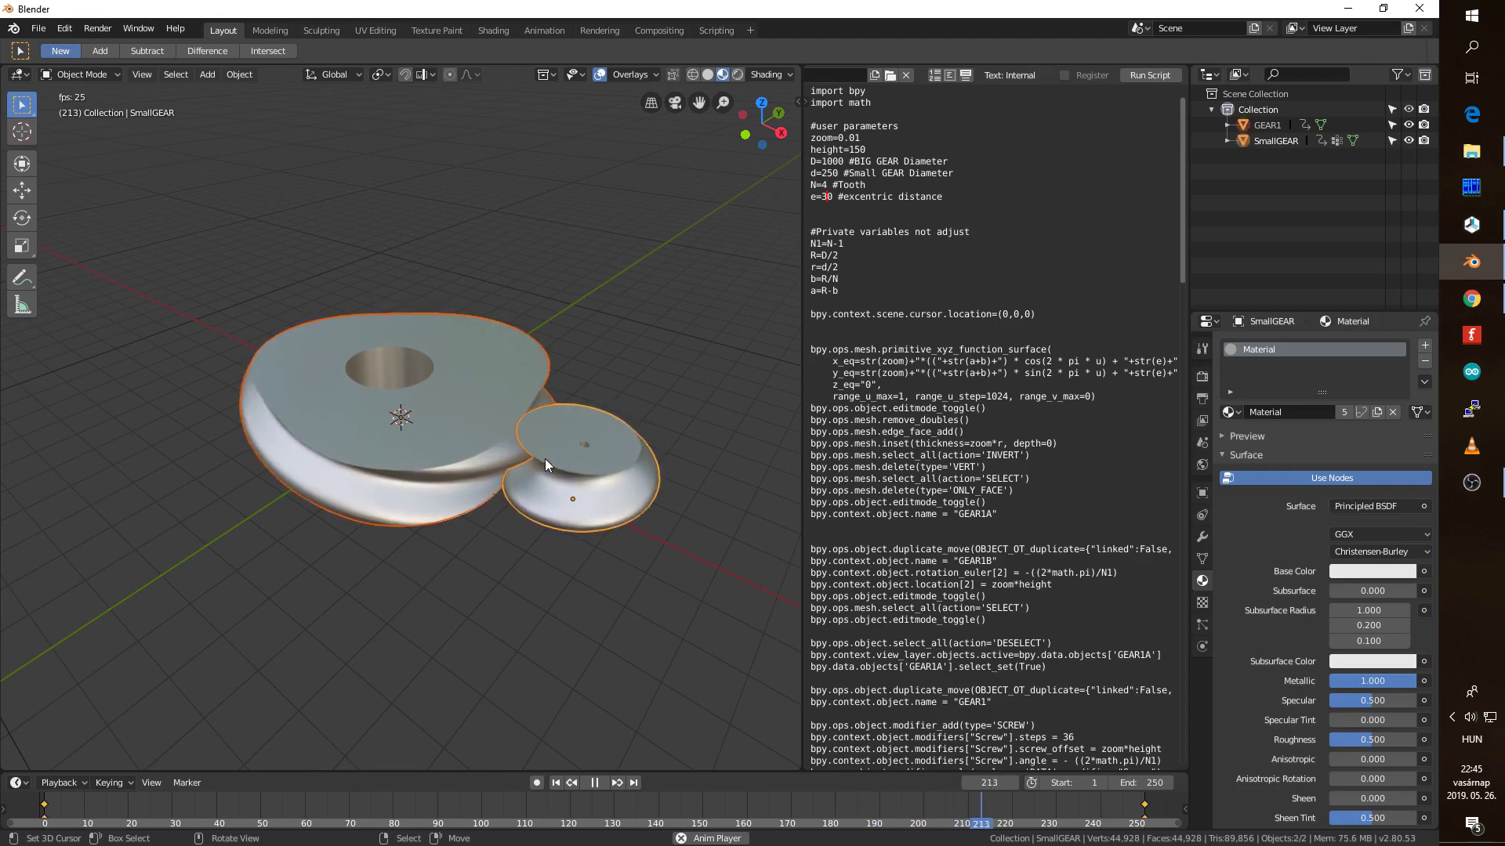
key("x")
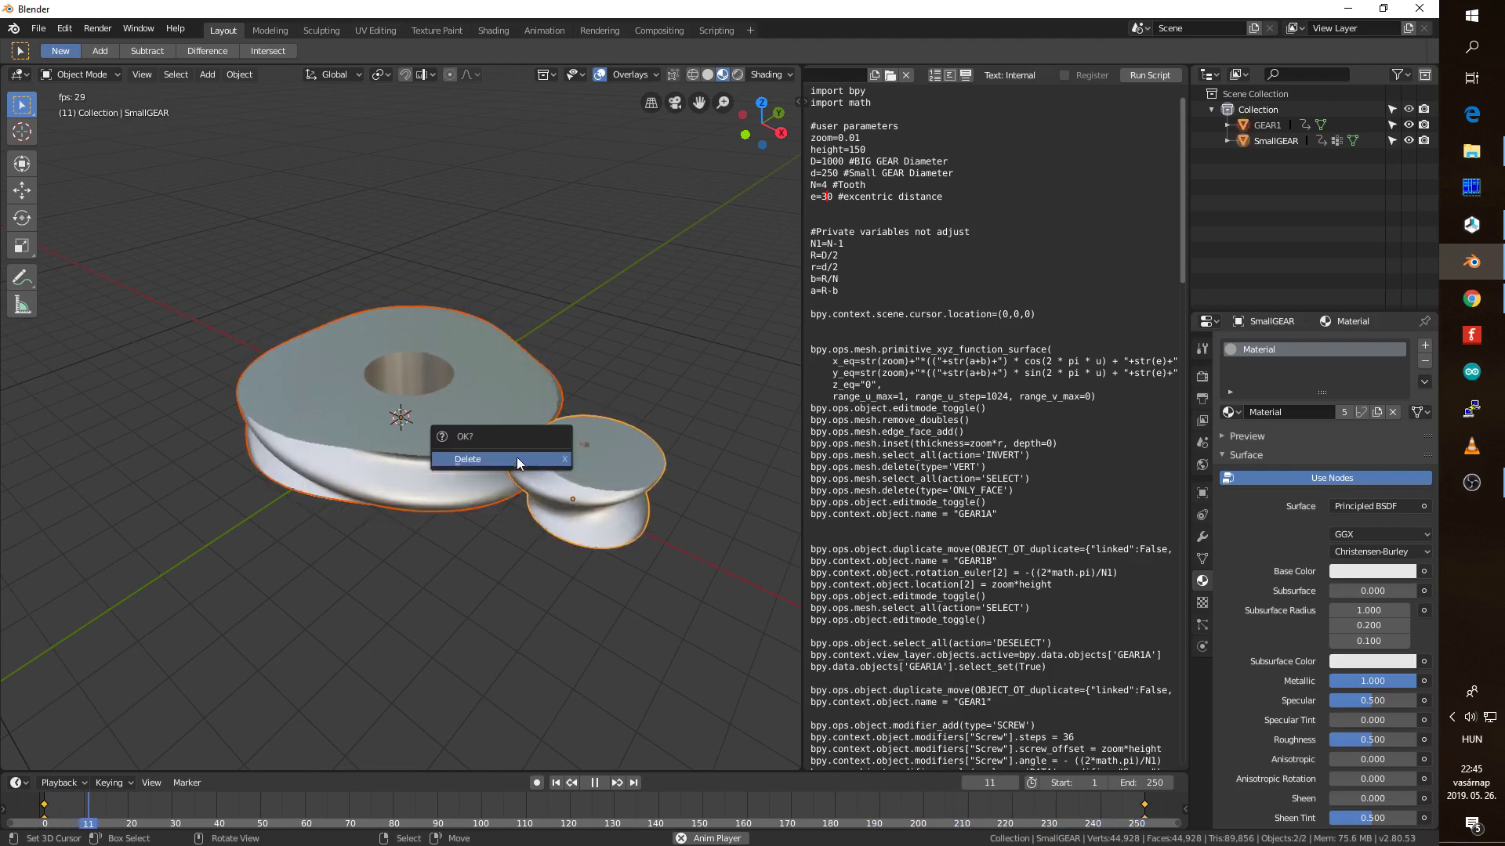
left_click(507, 459)
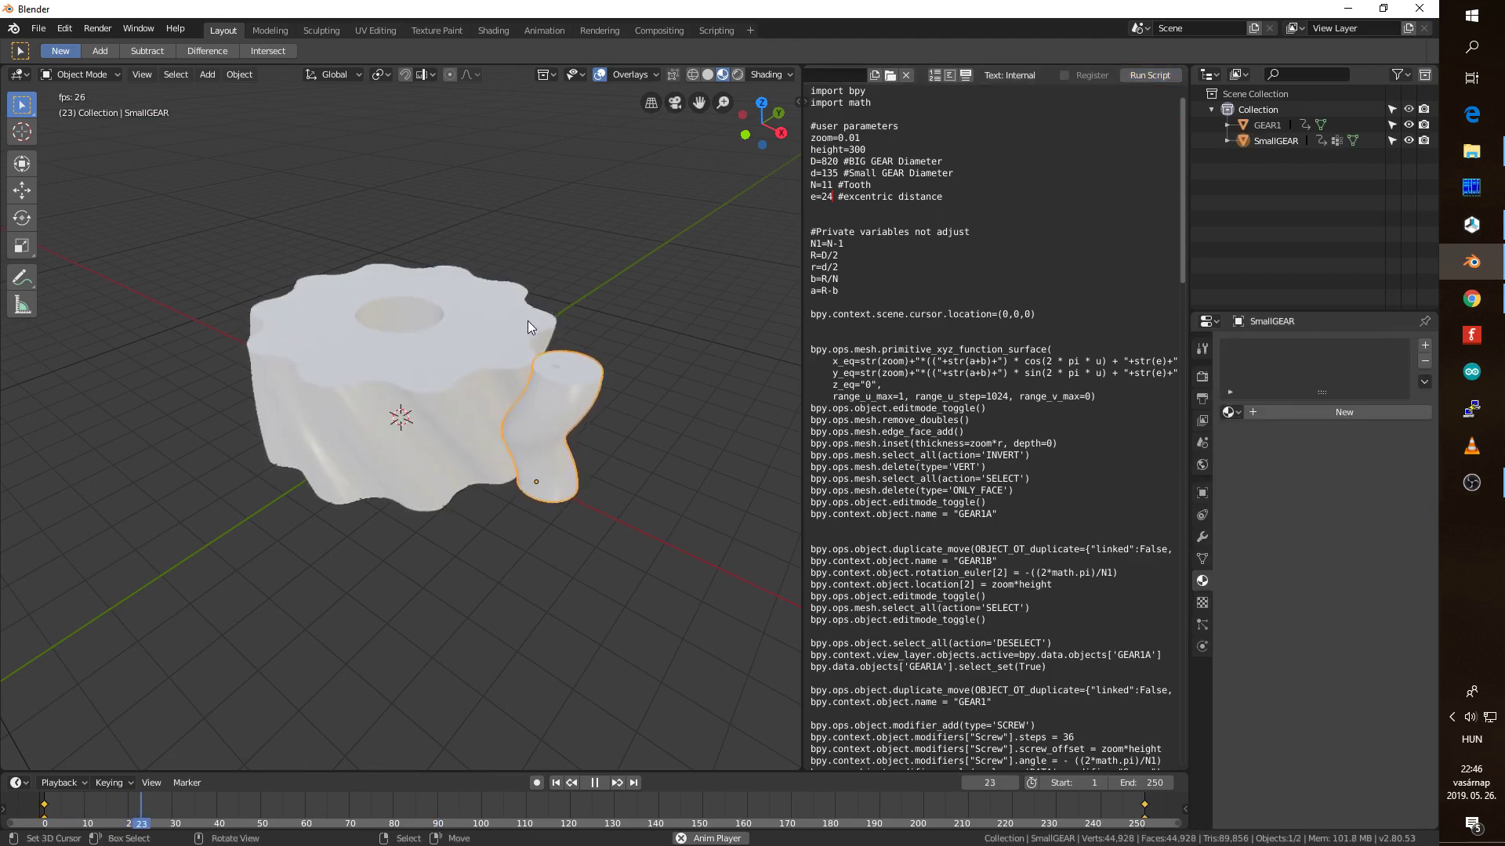
Assign the metallic 'Material' to the rebuilt 11-lobed GEAR1 and to SmallGEAR.
left_click(1228, 412)
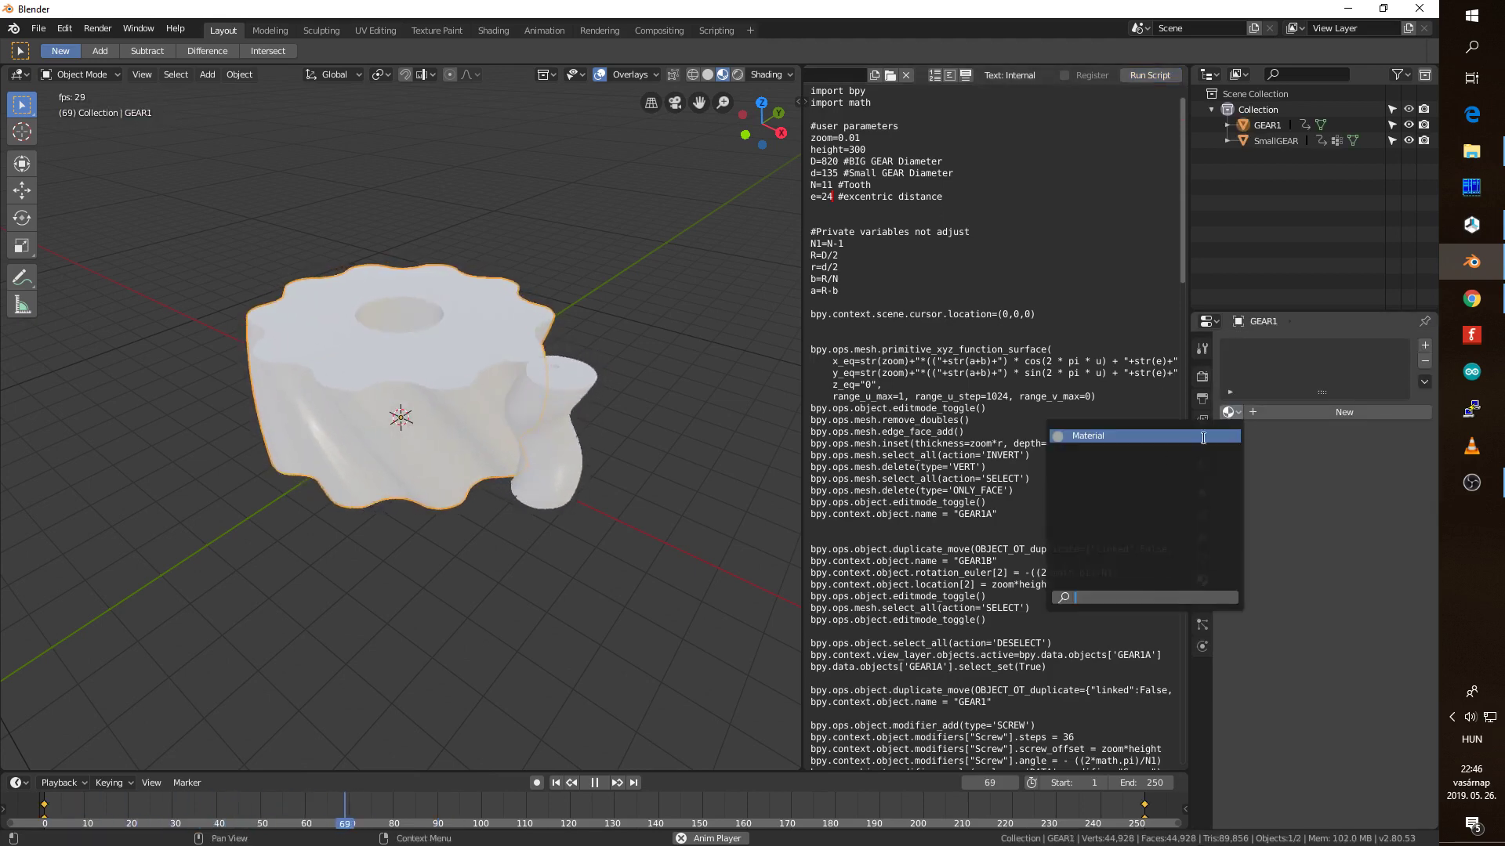
left_click(1101, 435)
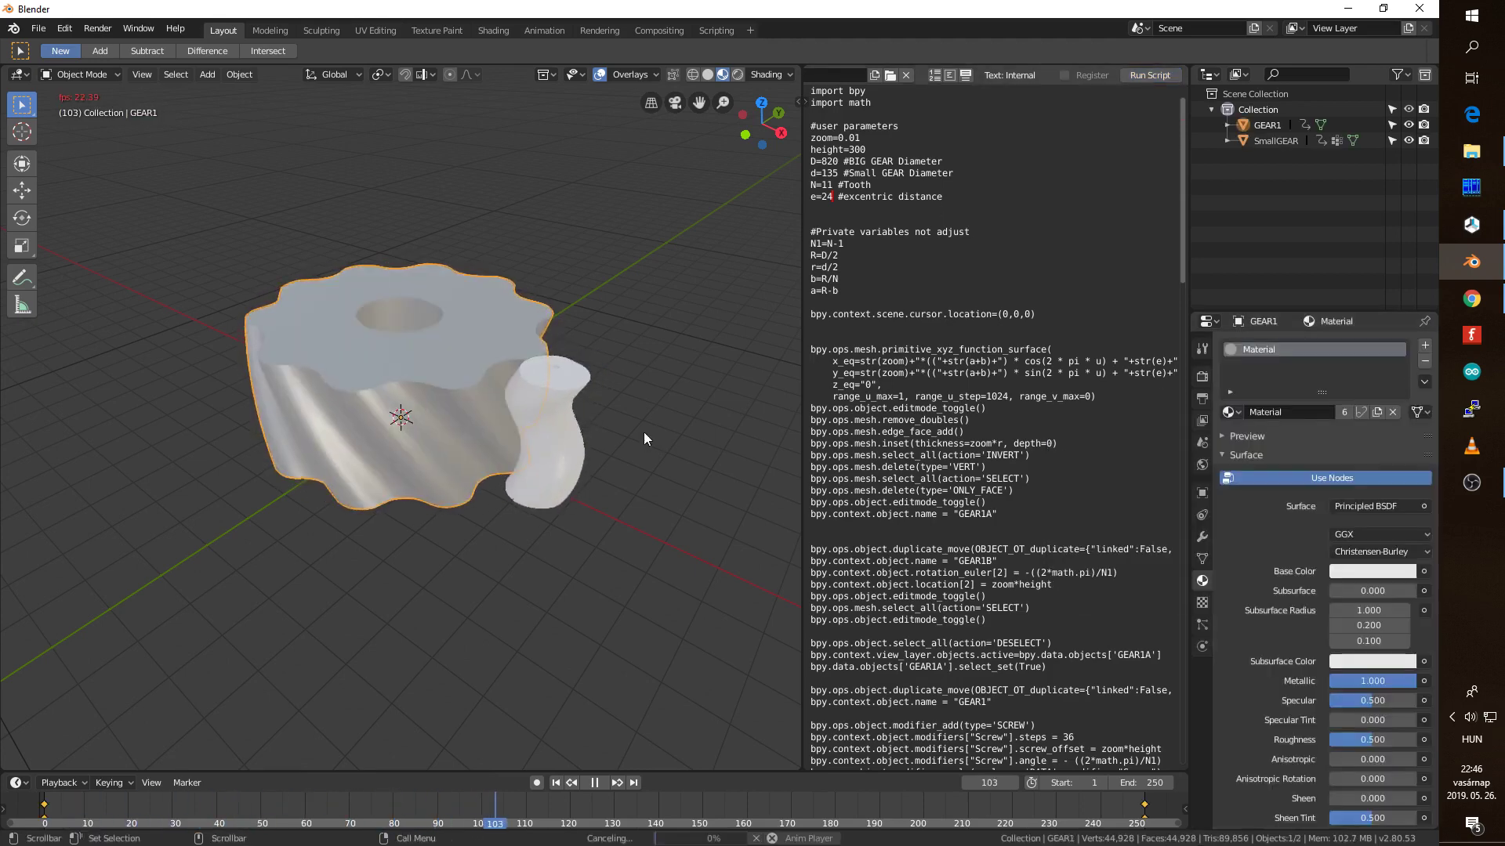
left_click(573, 449)
left_click(1229, 412)
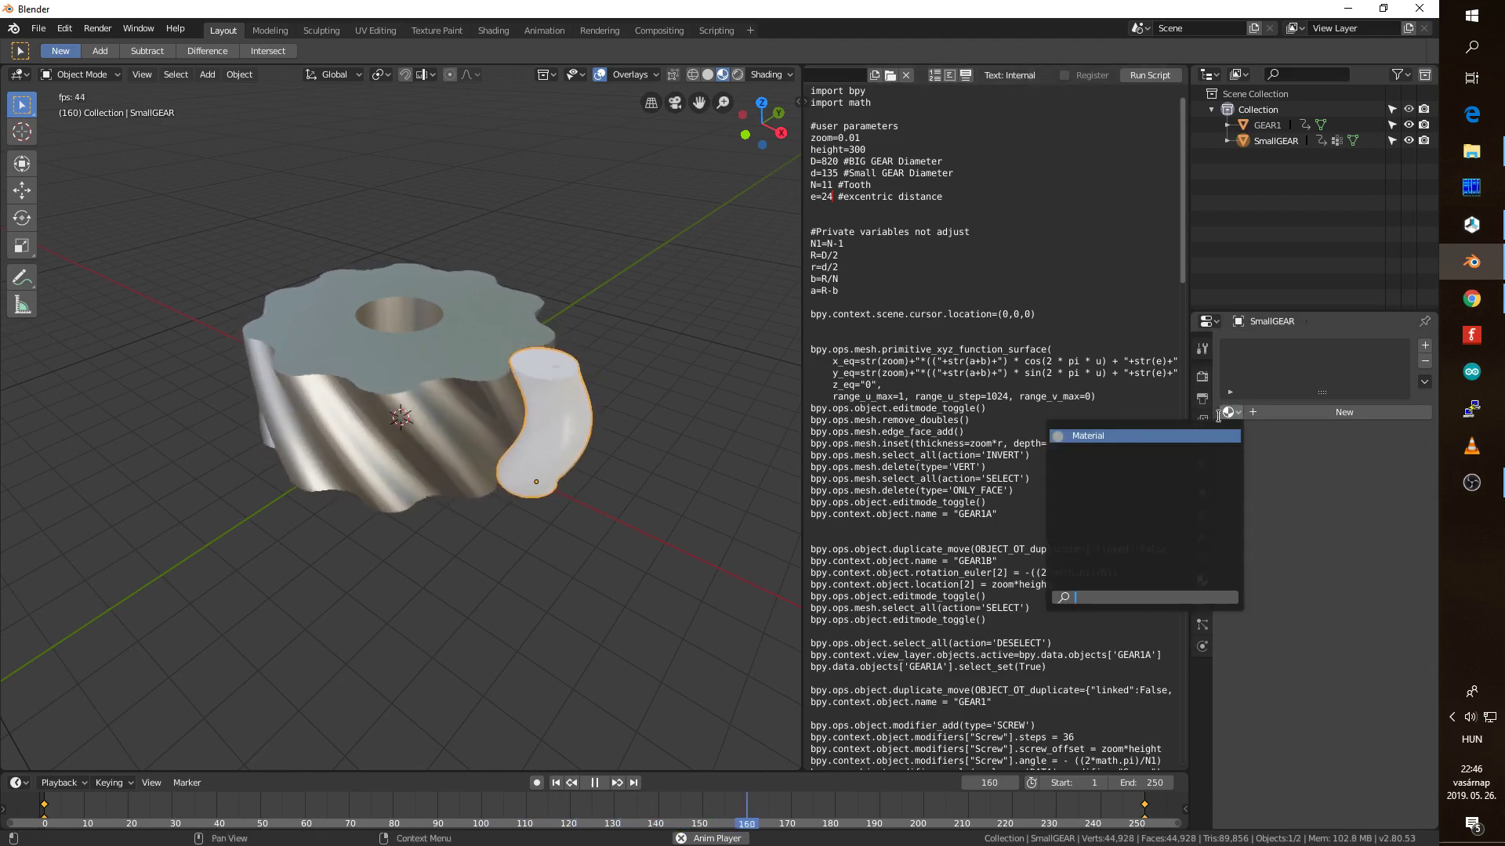
left_click(1104, 437)
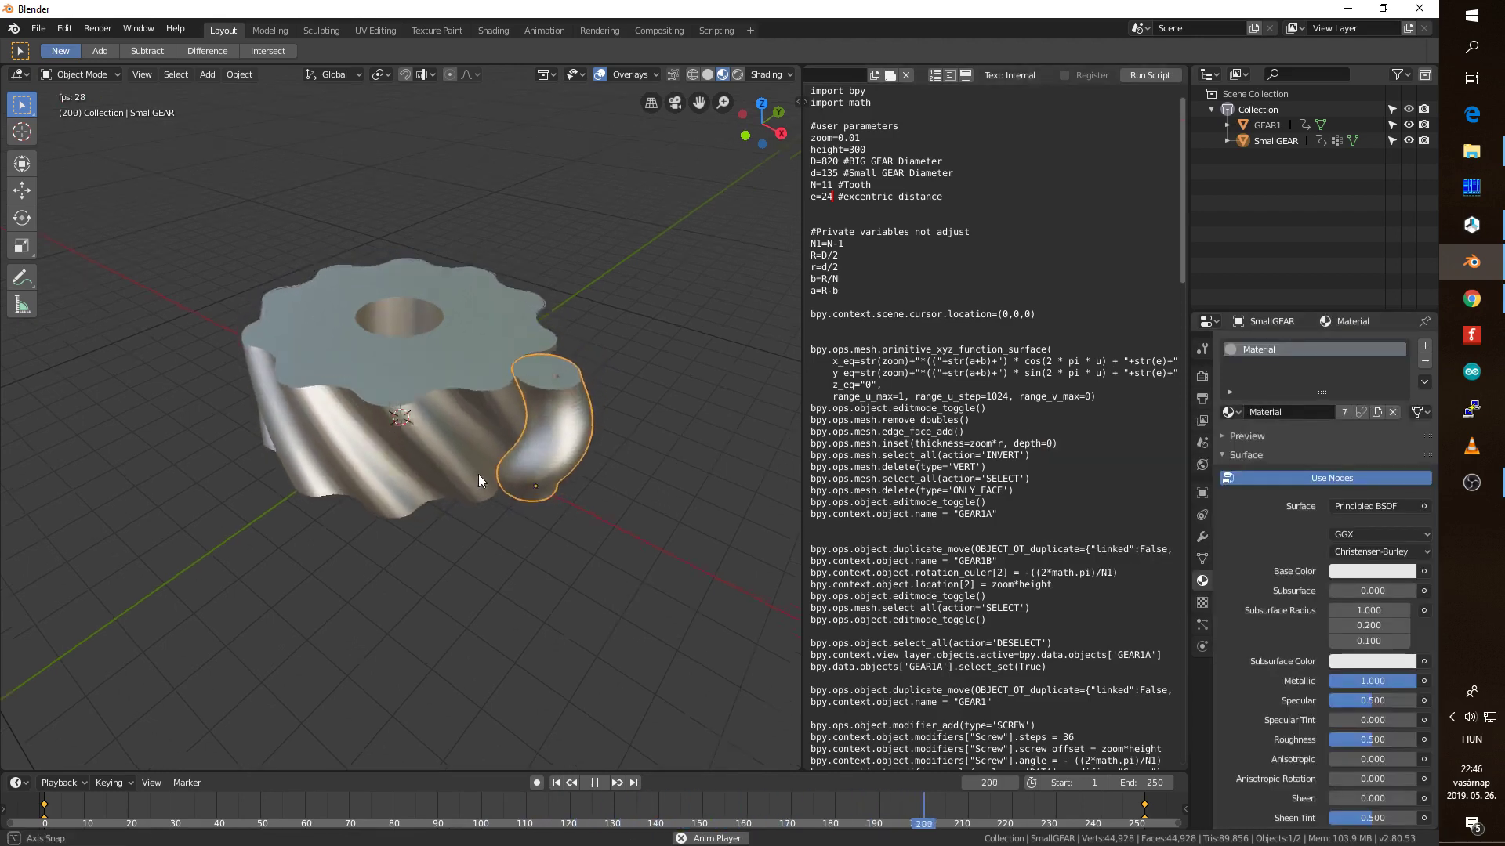
Inspect the 11-lobed gears from below and in top view, then select GEAR1 and stop playback at frame 161.
mouse_move(434, 471)
middle_mouse_down()
mouse_move(441, 337)
mouse_move(448, 501)
middle_mouse_up()
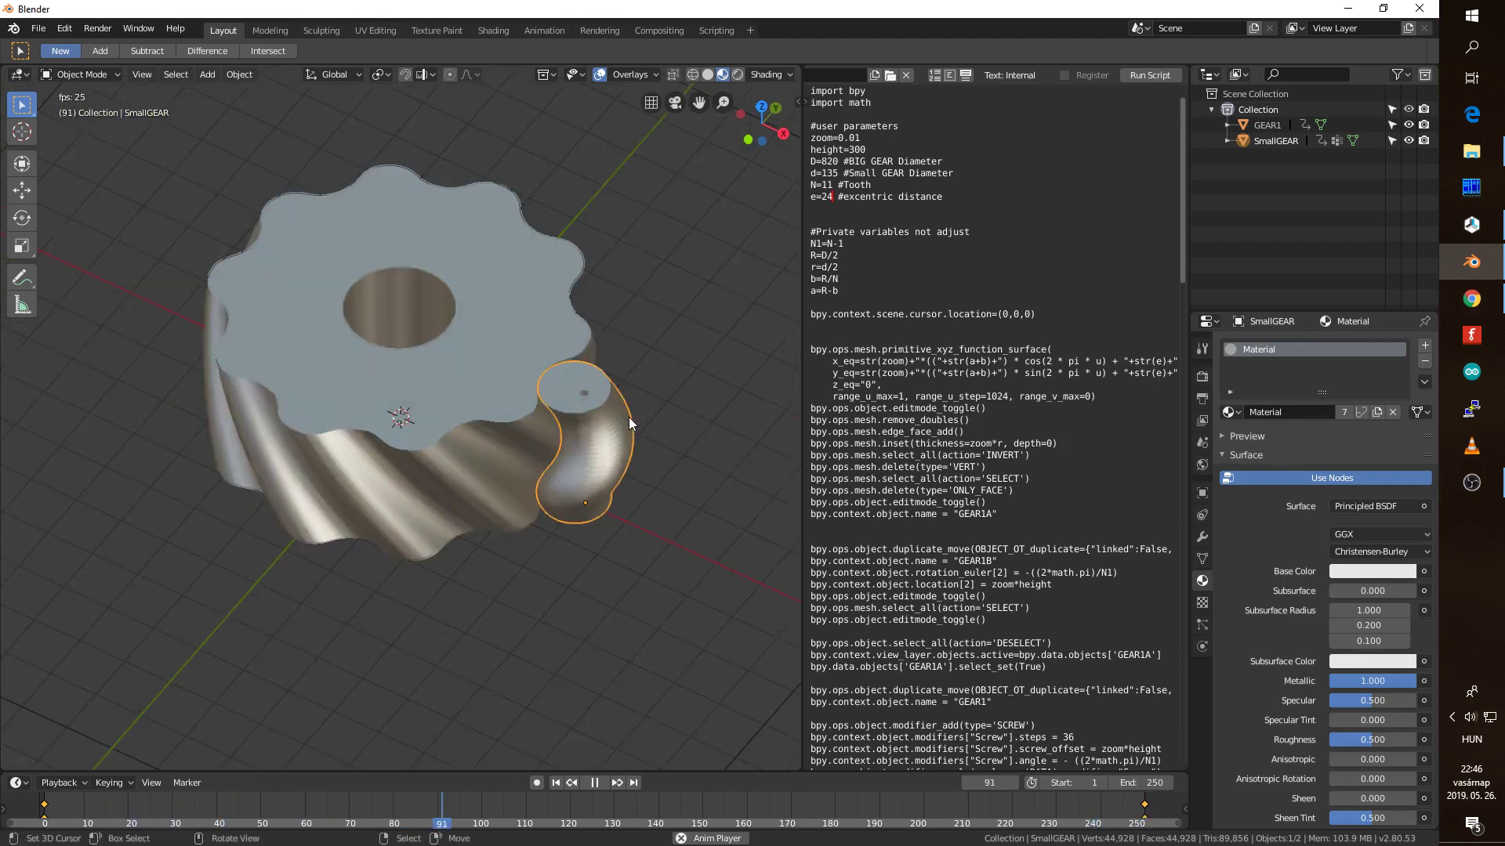
key("KP_7")
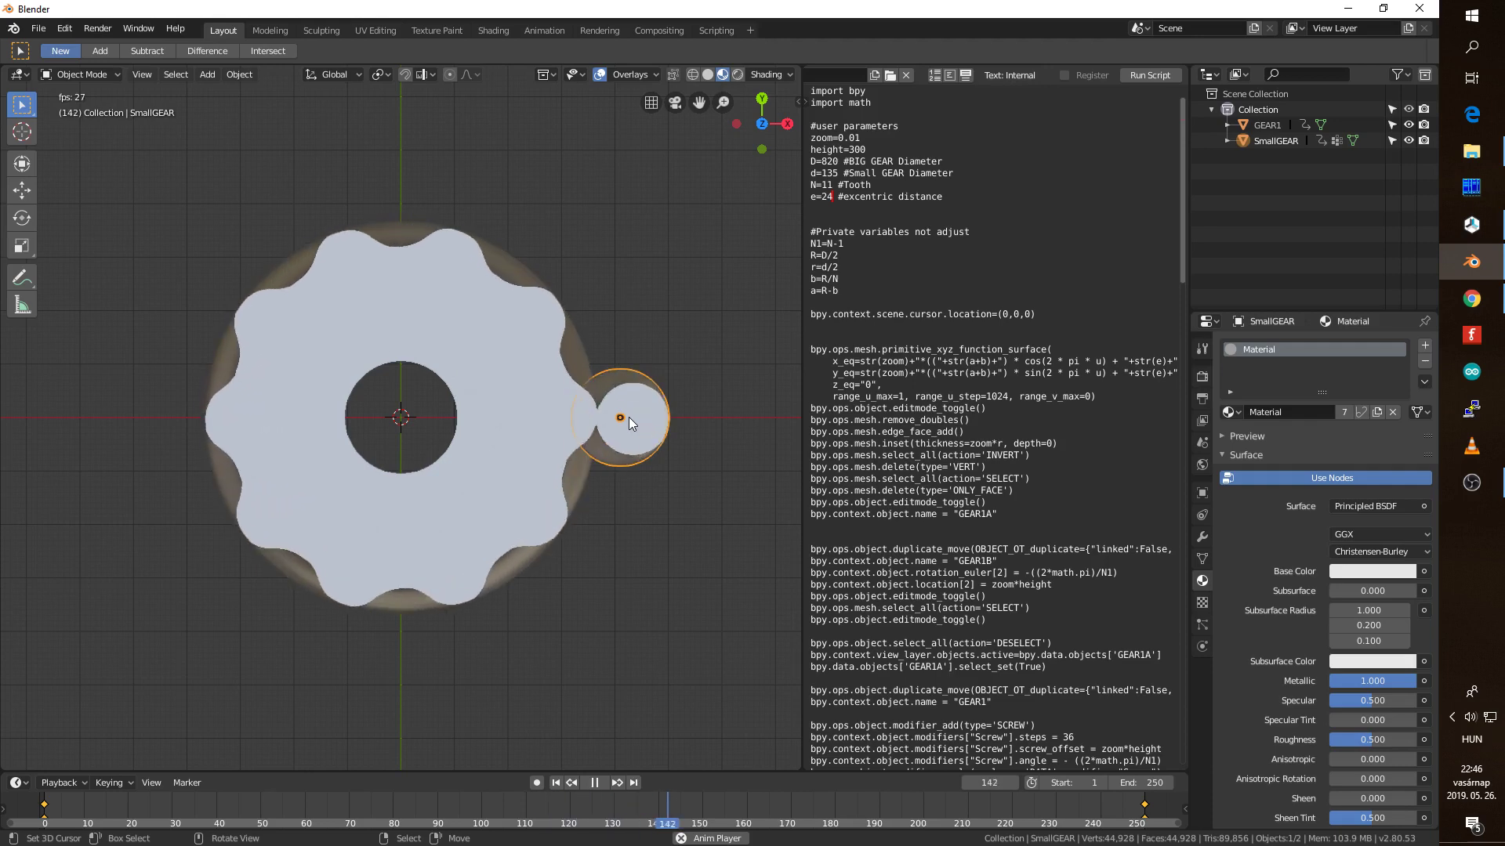
key("alt+a")
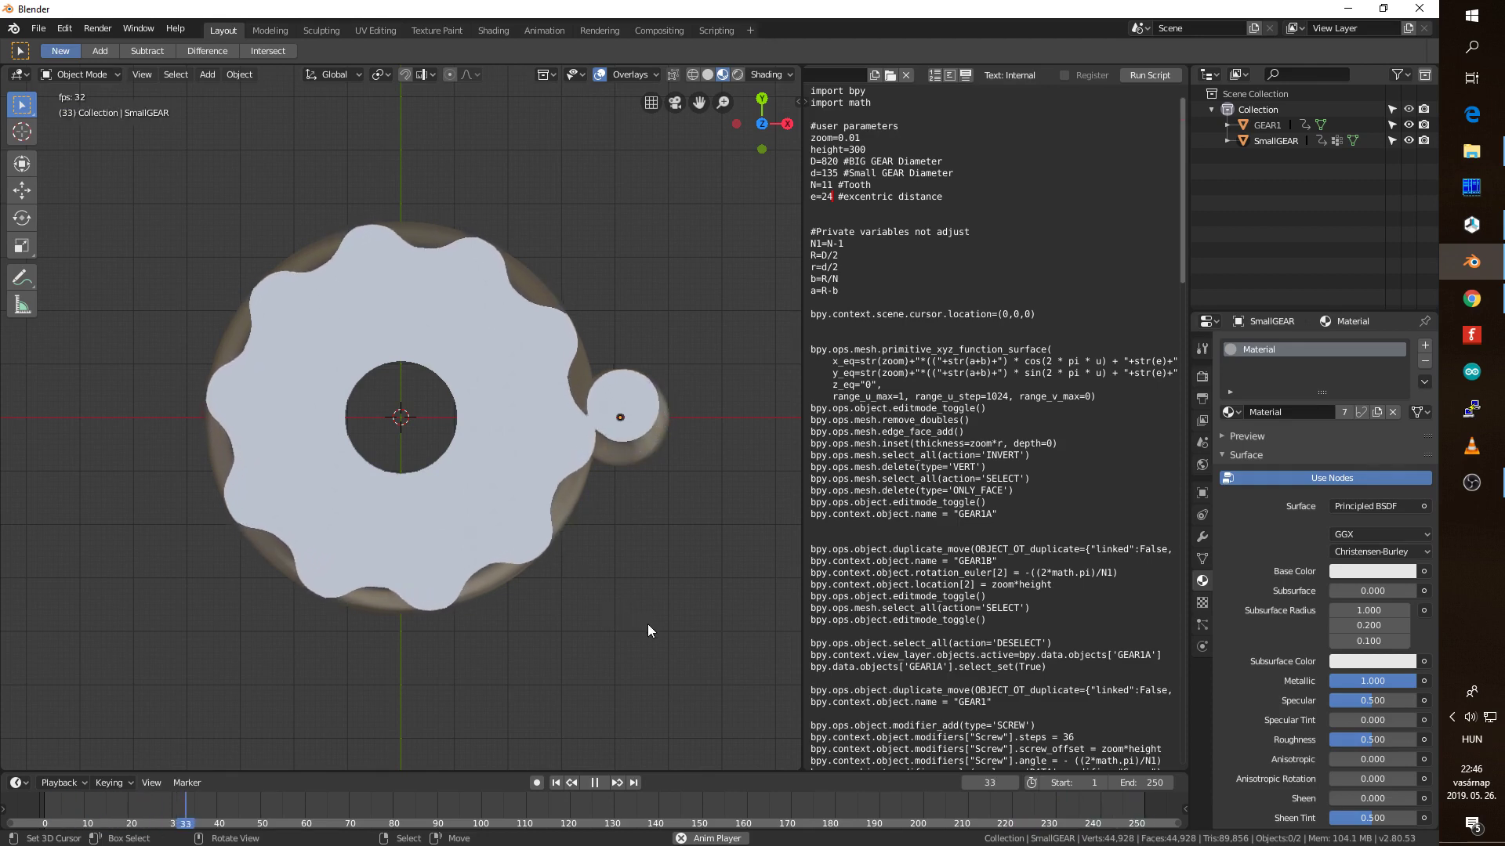
middle_click_drag(648, 624, 601, 536)
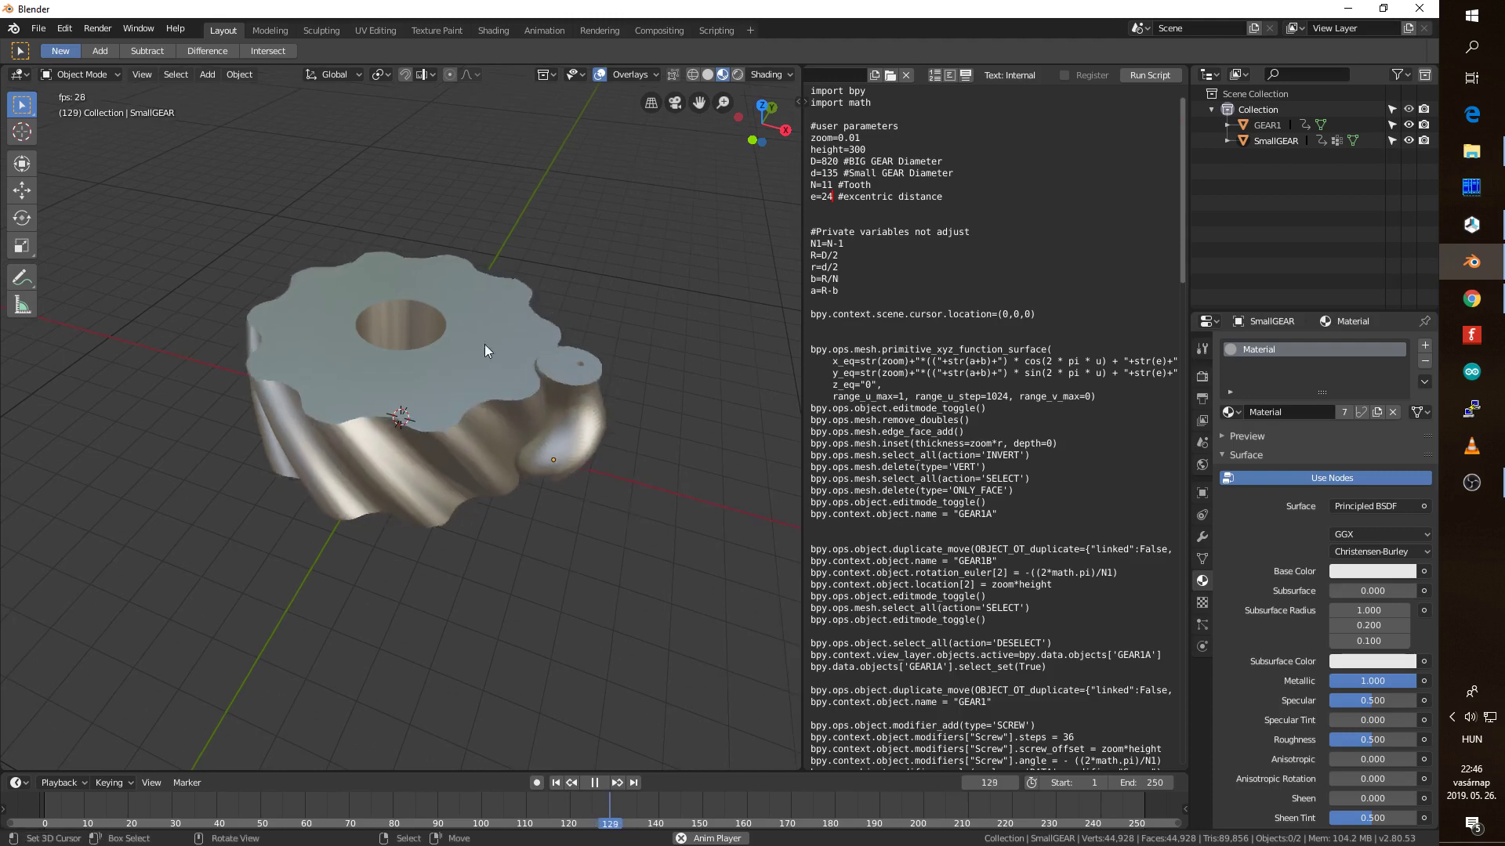
left_click(454, 336)
key("space")
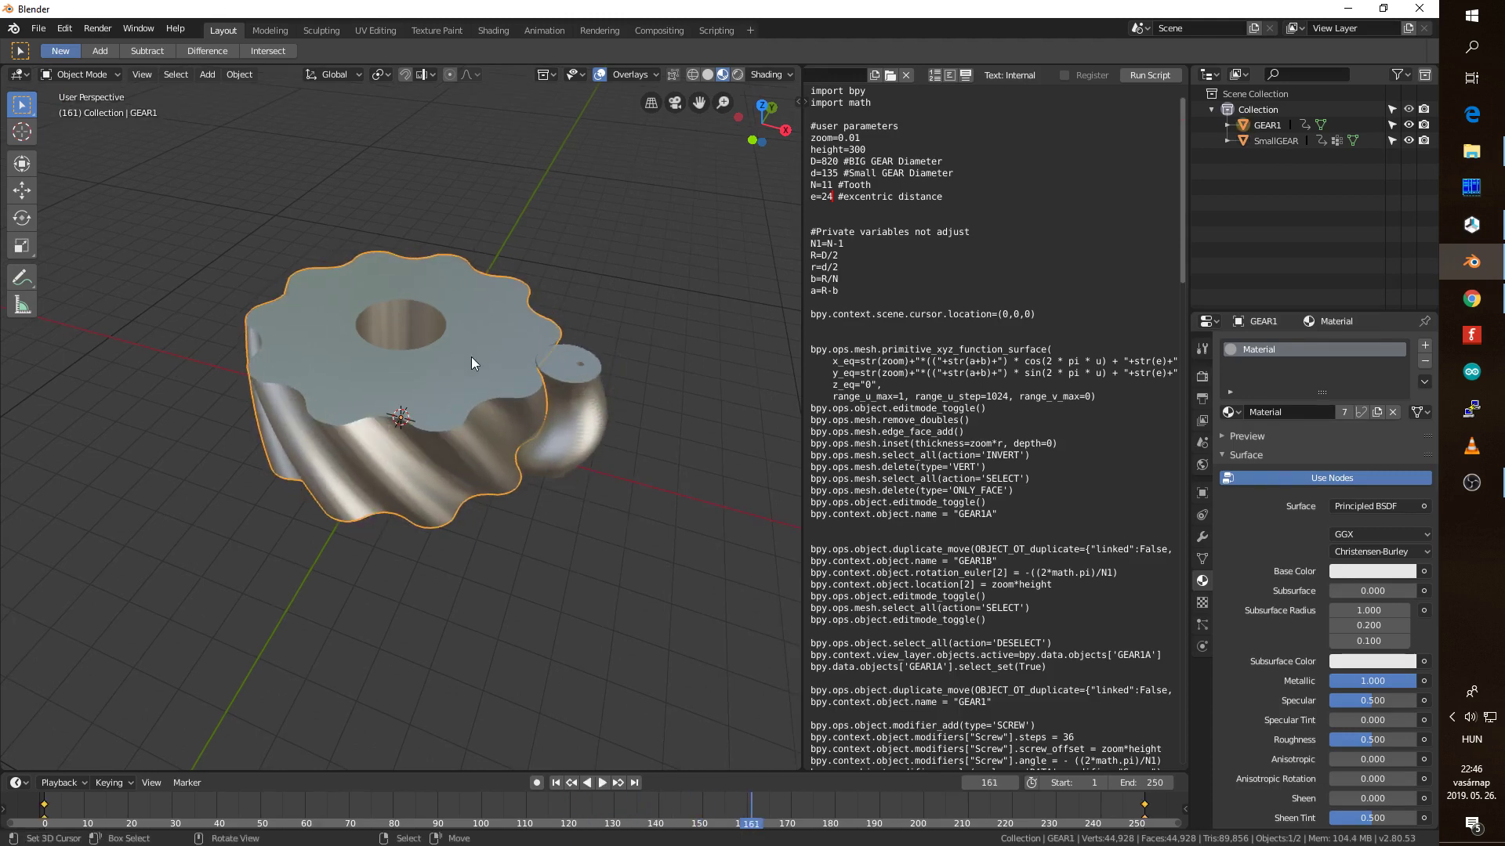
middle_click_drag(472, 356, 471, 361)
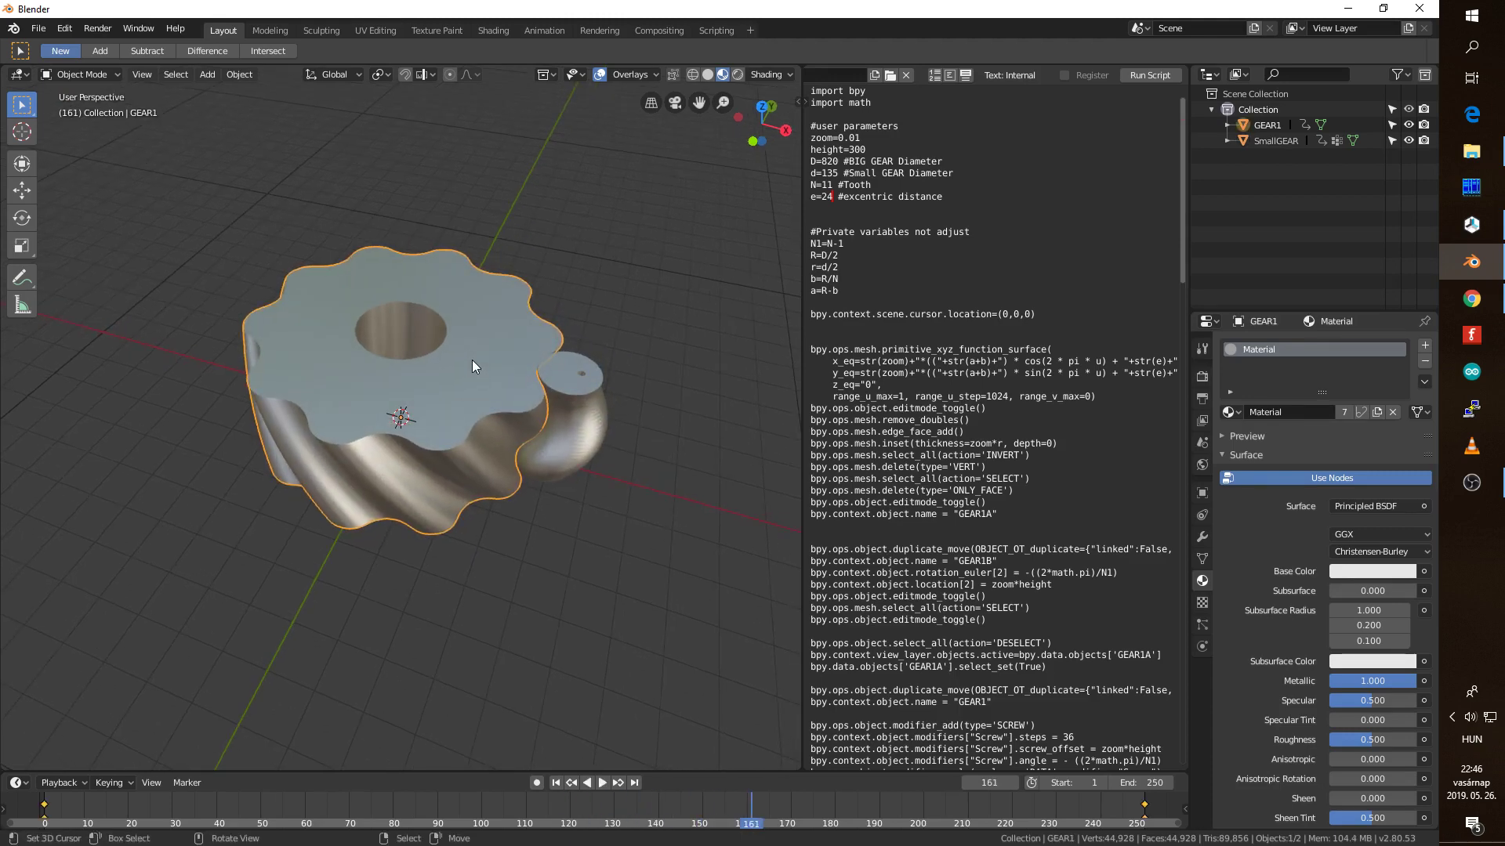